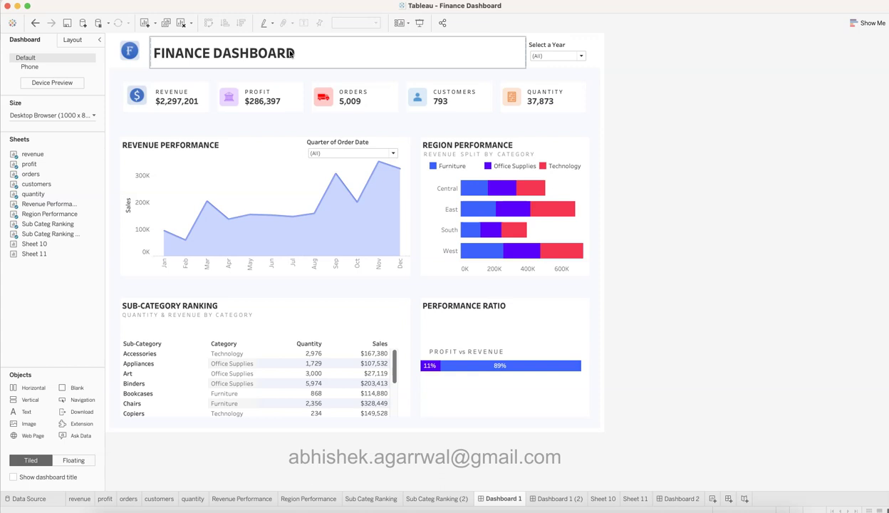
left_click(417, 97)
left_click(719, 203)
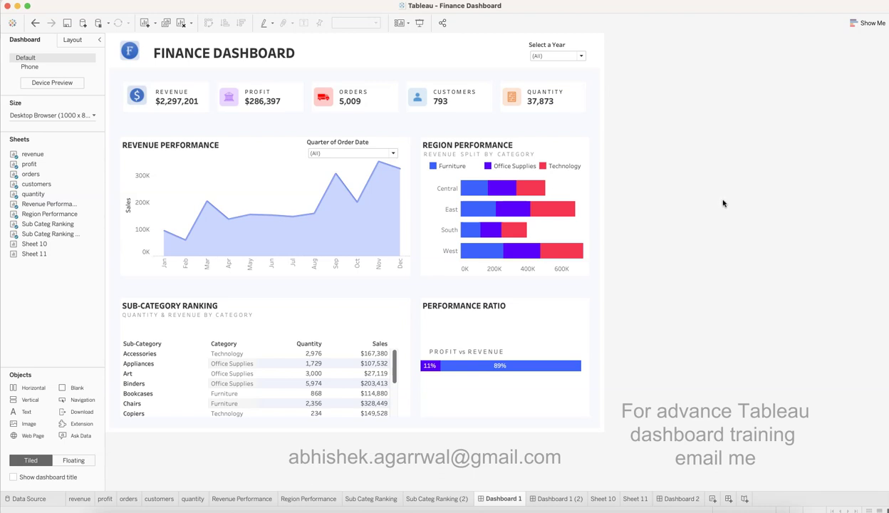
left_click(169, 127)
left_click(134, 118)
left_click(238, 107)
left_click(430, 180)
left_click(486, 387)
left_click(346, 256)
left_click(721, 213)
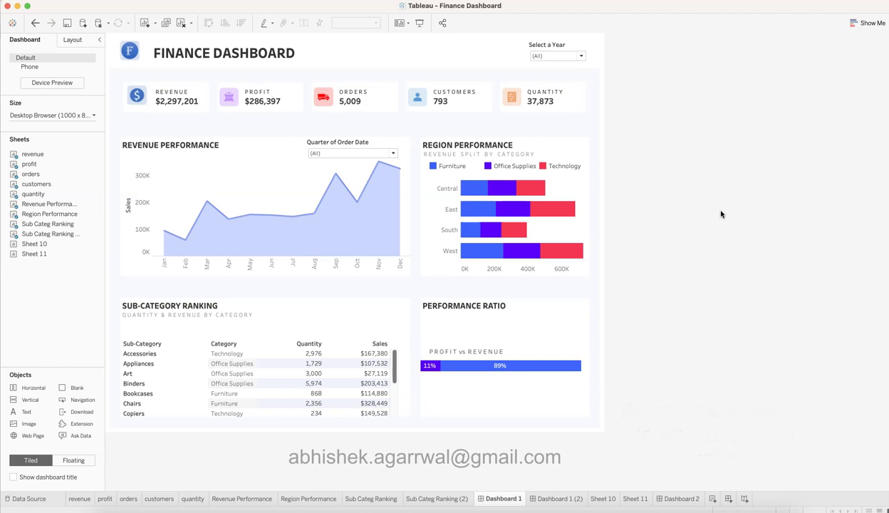
- Switch to the browser and compare the reference Finance Dashboard on numerro.io and its Pinterest page with the Tableau dashboard
key("super+Tab")
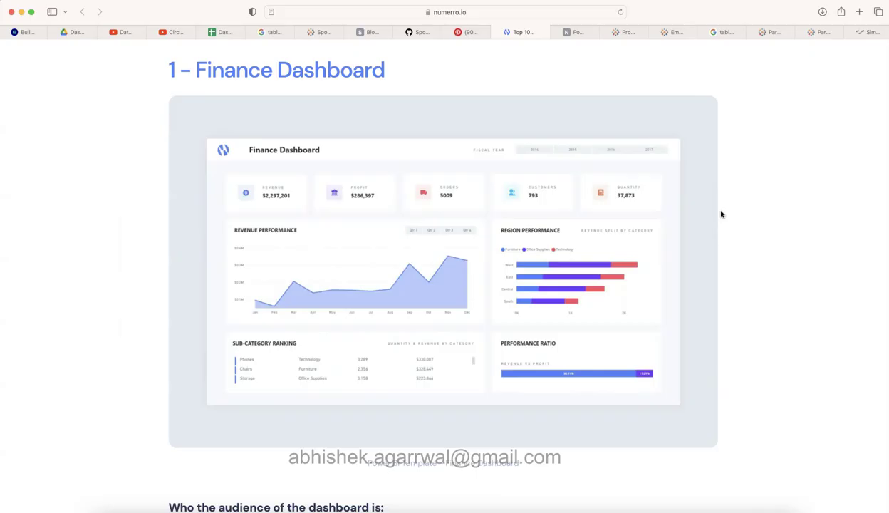
left_click(466, 33)
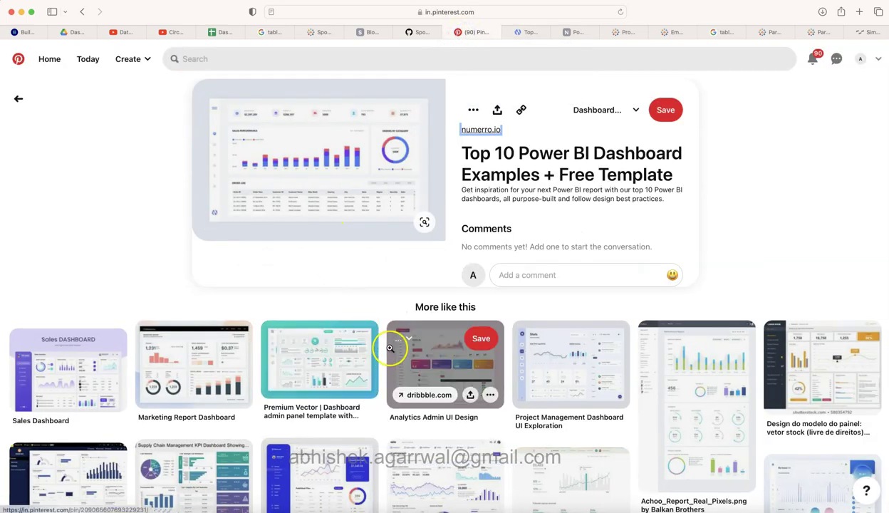
left_click(531, 32)
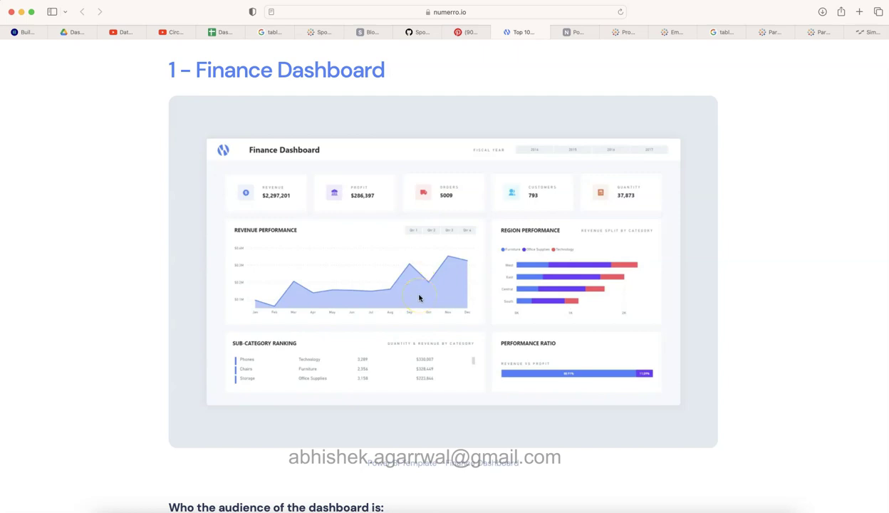
left_click_drag(369, 462, 536, 450)
left_click(536, 451)
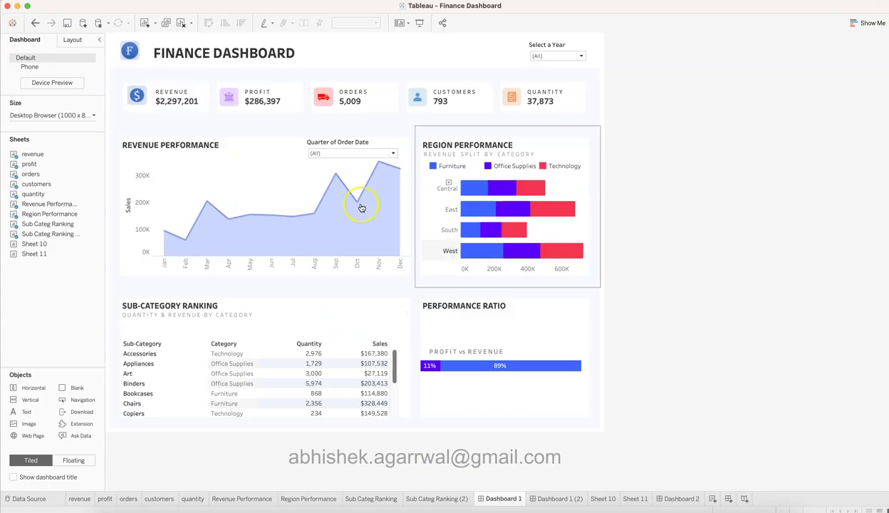
left_click(731, 361)
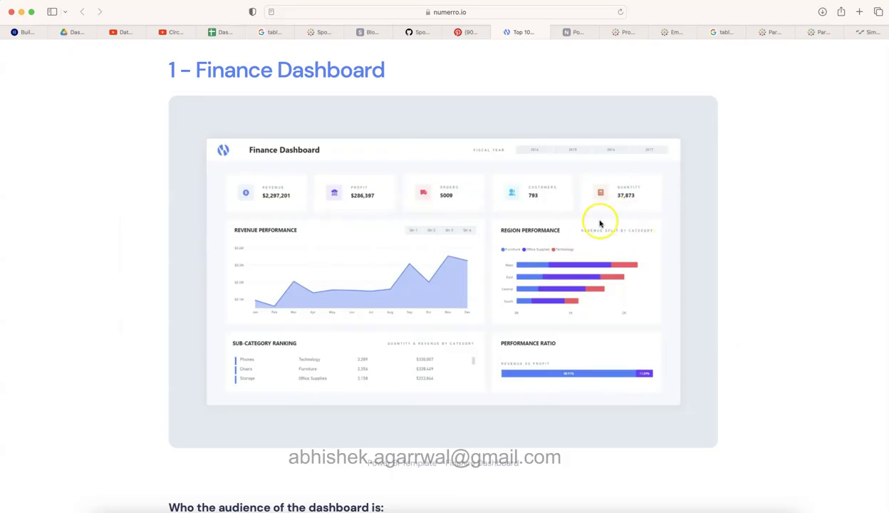
left_click(473, 32)
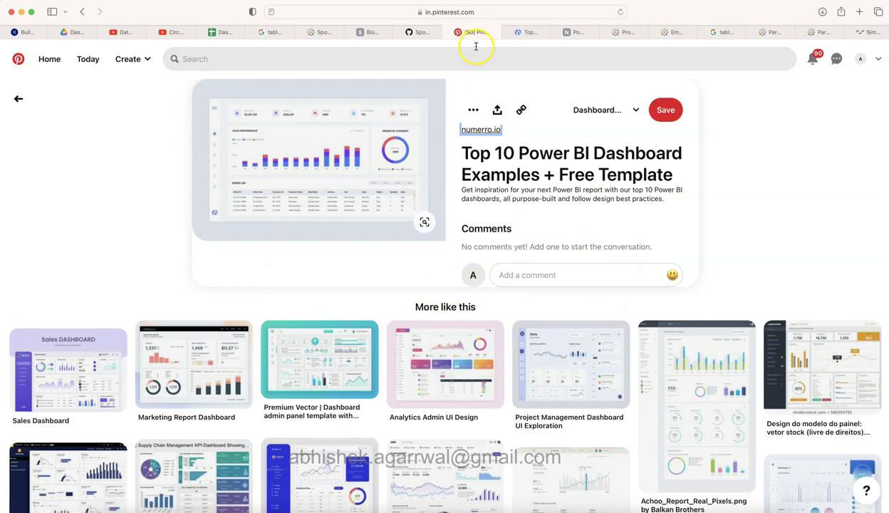
left_click(526, 32)
key("super+Tab")
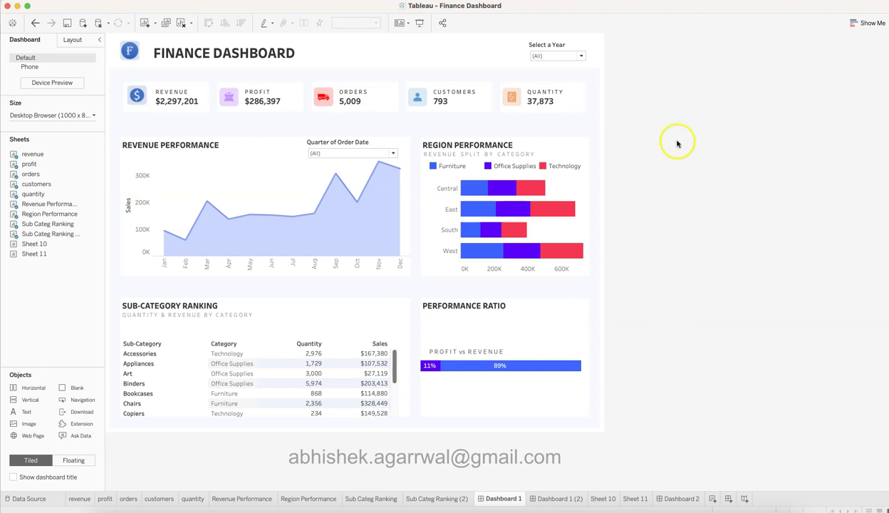
- Clear all years in the Select a Year filter and reselect 2021, 2020, 2019 and 2018
left_click(566, 57)
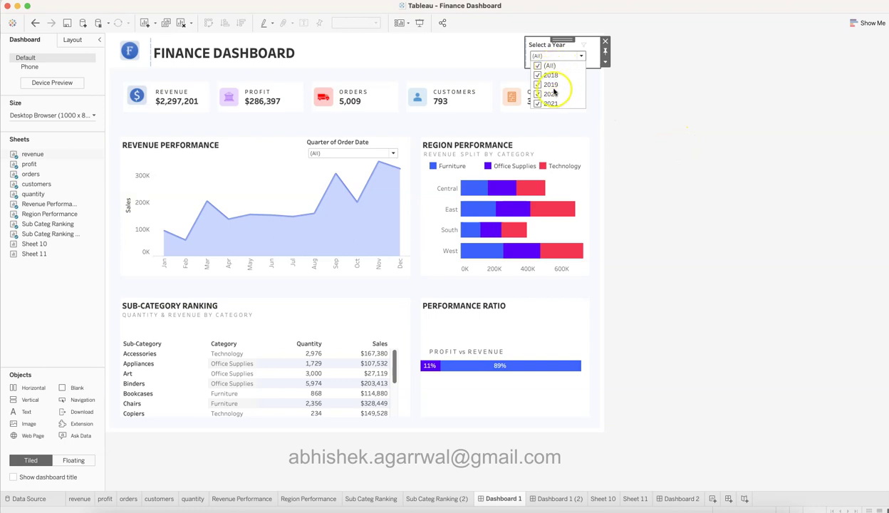
left_click(537, 67)
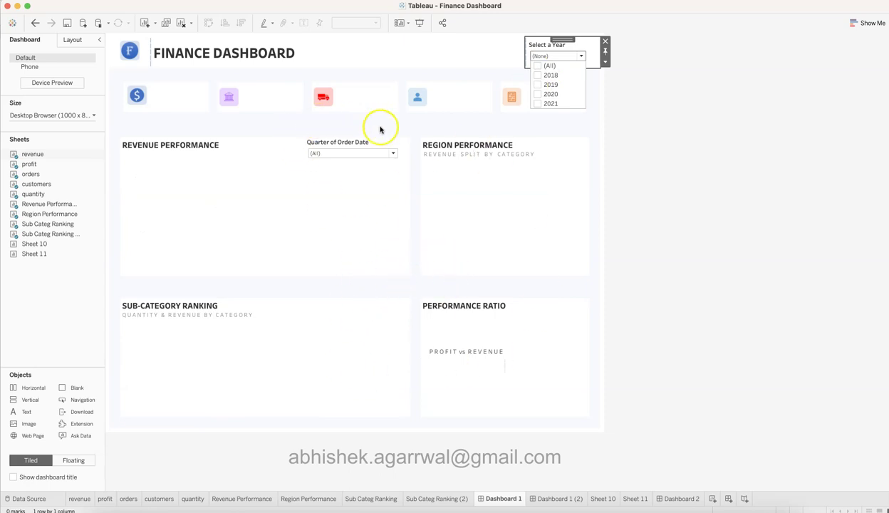
left_click(538, 104)
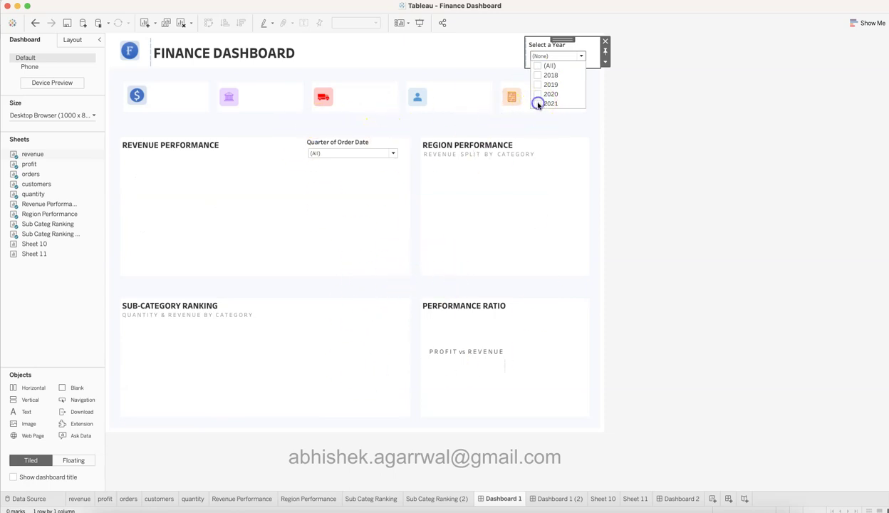
left_click(537, 95)
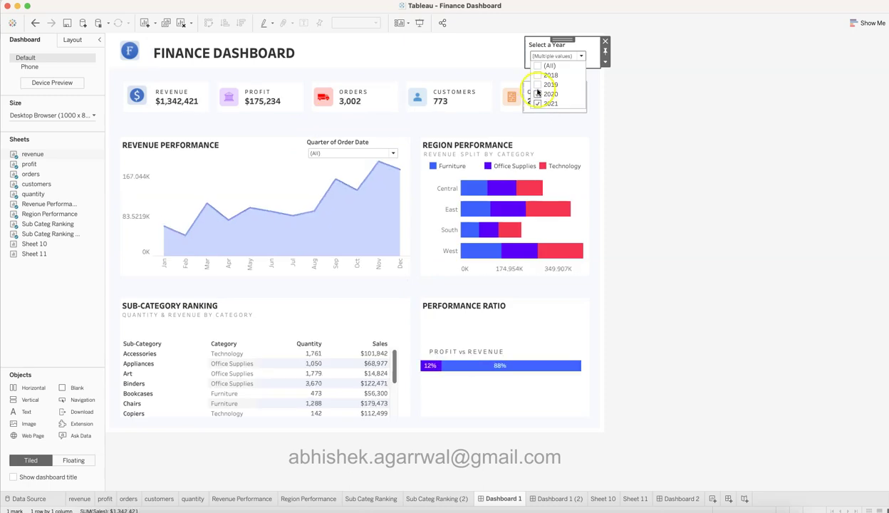
left_click(537, 85)
left_click(537, 75)
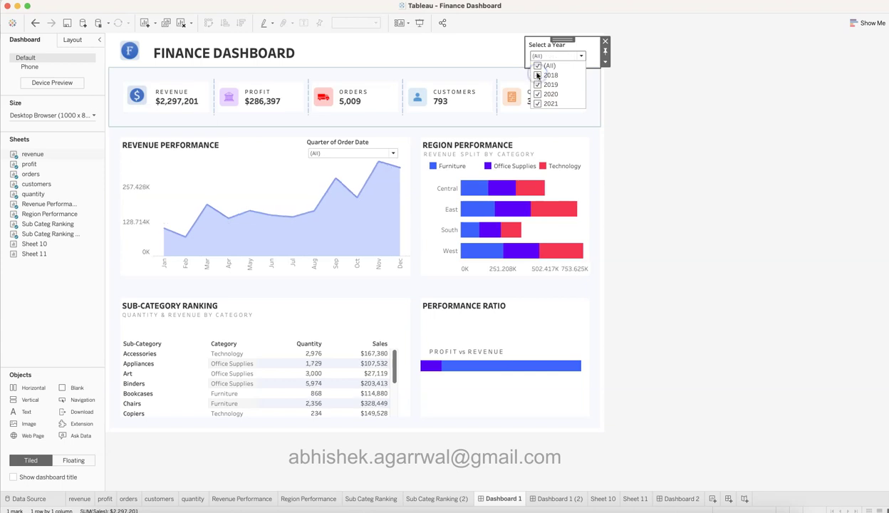
left_click(630, 132)
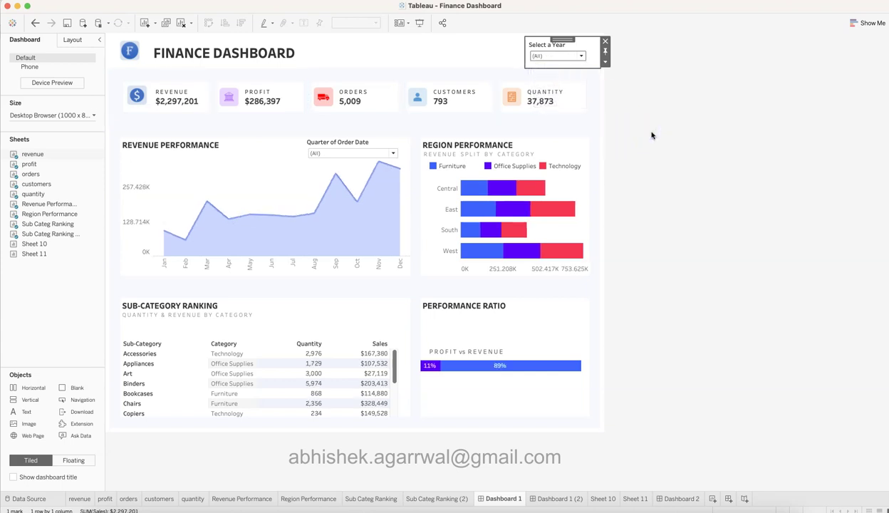
- Examine the revenue KPI card and the choices of the year and Quarter of Order Date filters
left_click(344, 135)
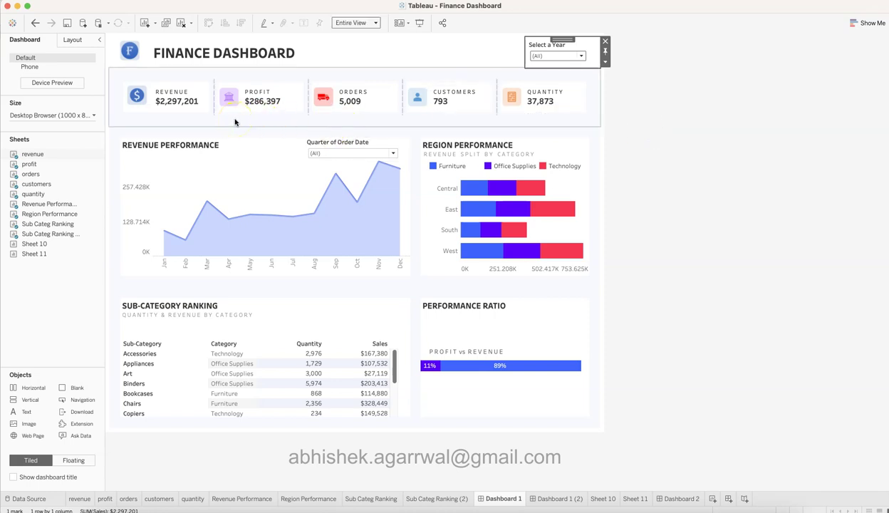
left_click(182, 108)
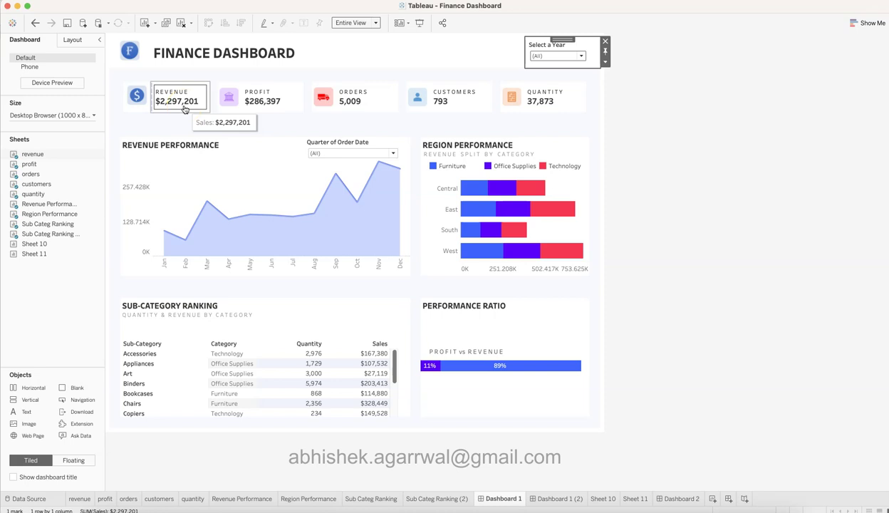
left_click(184, 108)
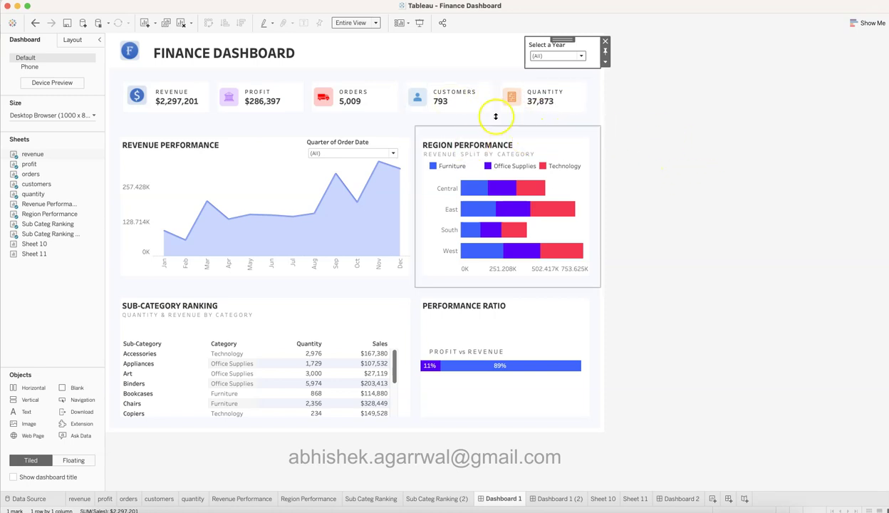
left_click(552, 57)
left_click(548, 58)
left_click(350, 153)
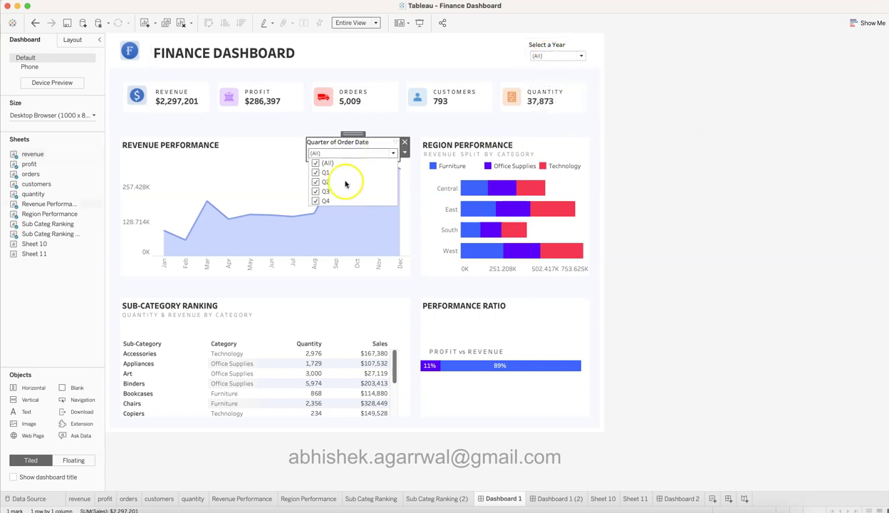
left_click(686, 138)
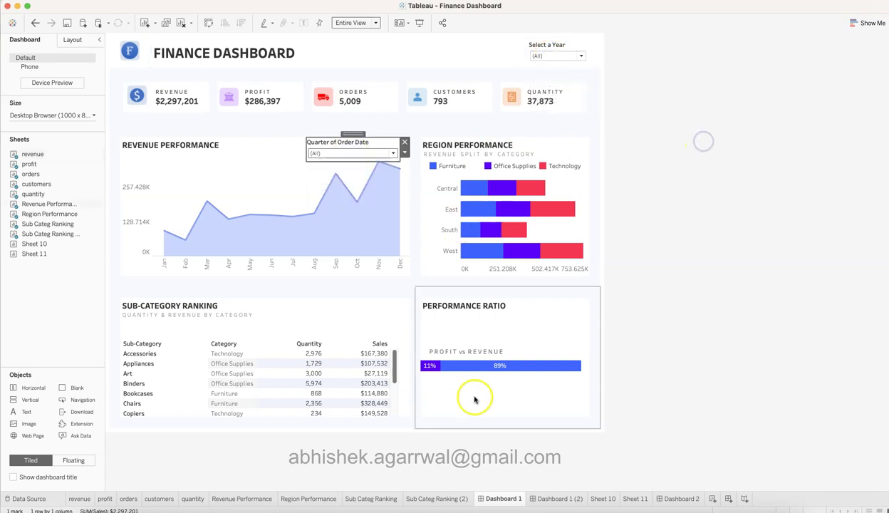
- View the year buttons on Dashboard 1 (2) and return to Dashboard 1
left_click(549, 498)
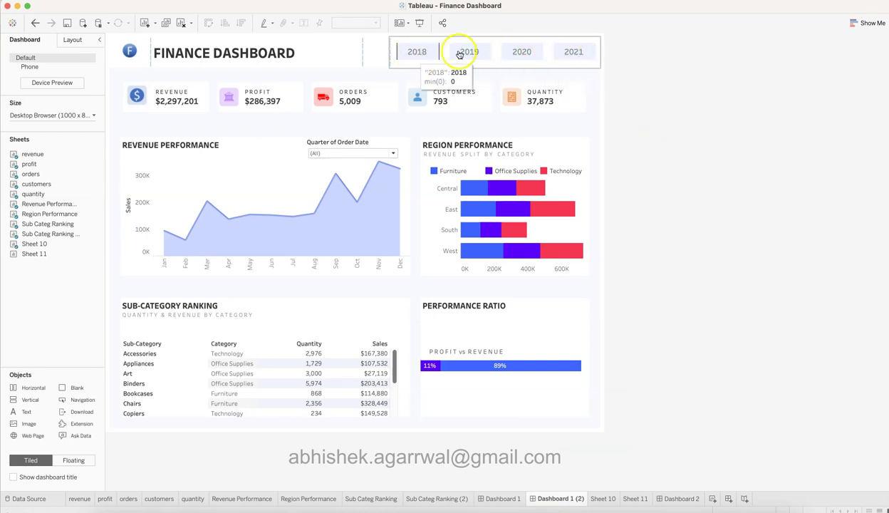
left_click(640, 87)
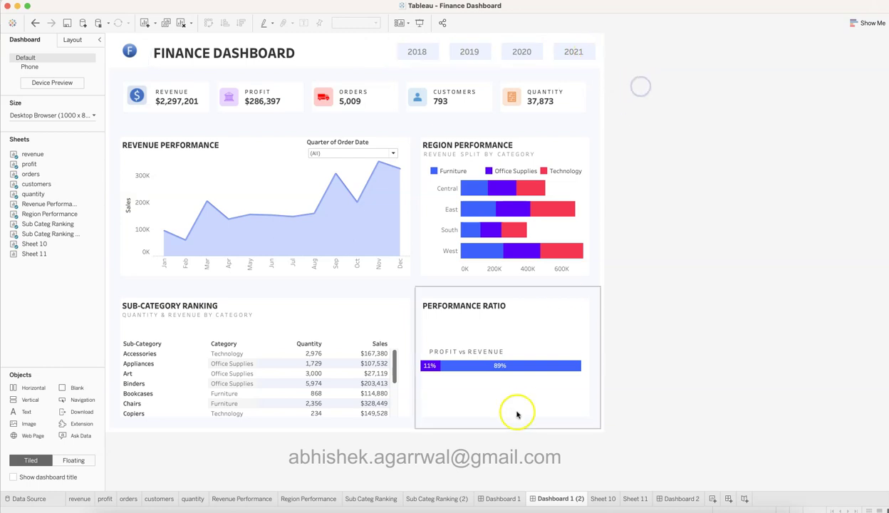
left_click(499, 498)
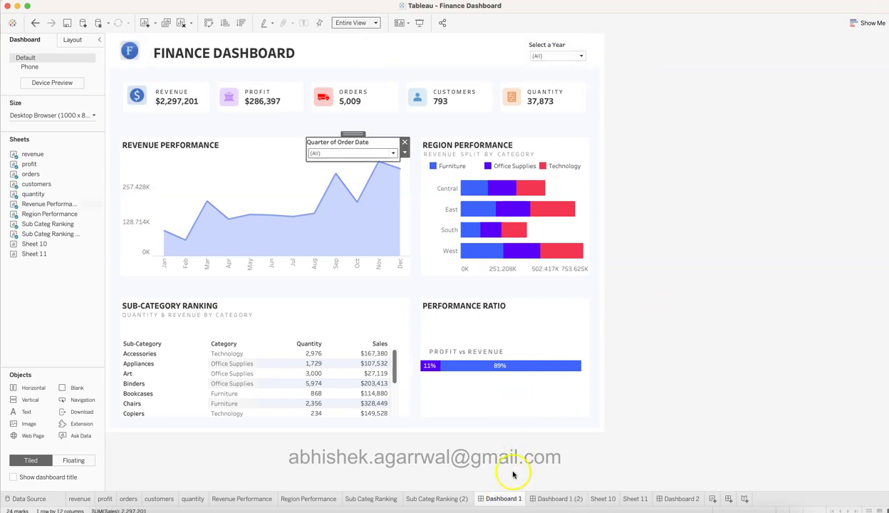
left_click(672, 261)
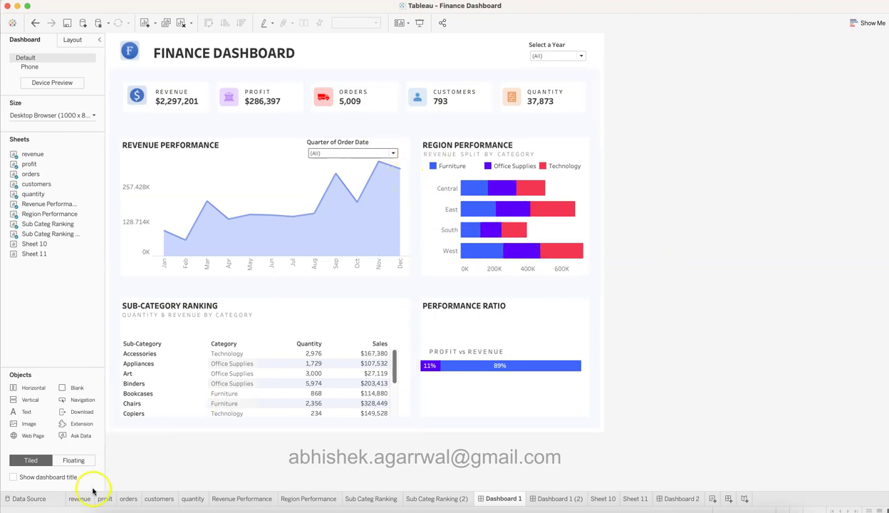
- Inspect the KPI cards and their icons on Dashboard 1, and view the revenue worksheet behind the first card
mouse_move(88, 499)
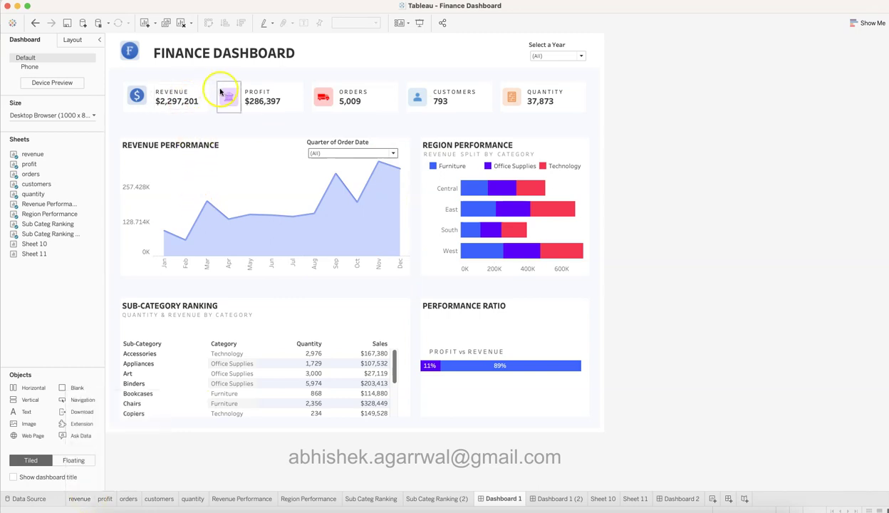
mouse_move(490, 111)
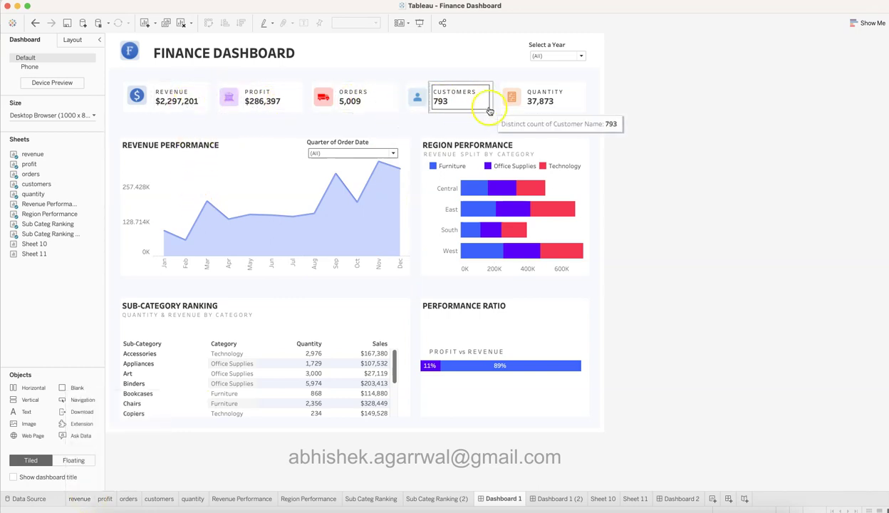
left_click(79, 498)
mouse_move(224, 288)
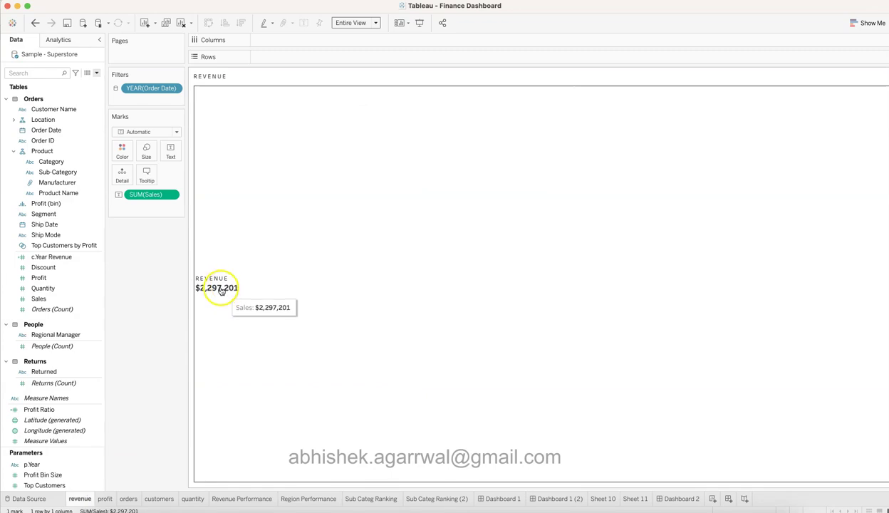
left_click(501, 498)
left_click(136, 96)
left_click(137, 106)
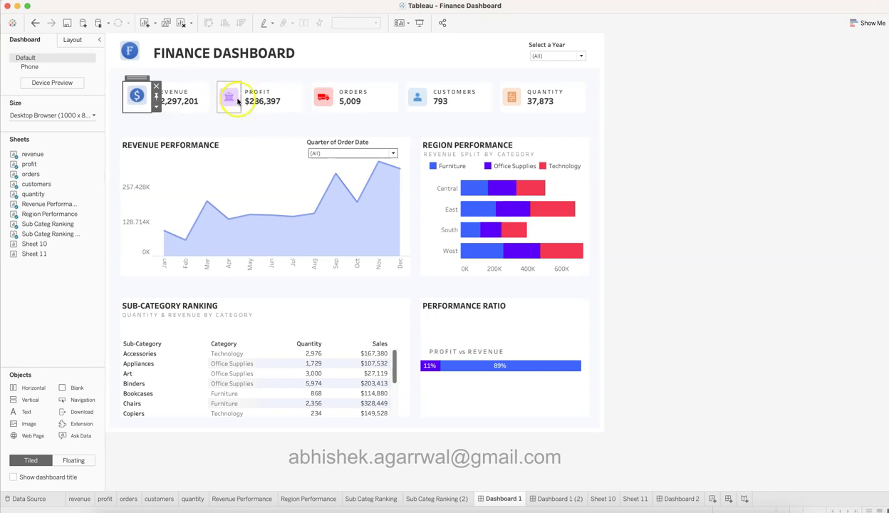
- Open the revenue worksheet and examine the Sales measure used for its KPI text
left_click(82, 498)
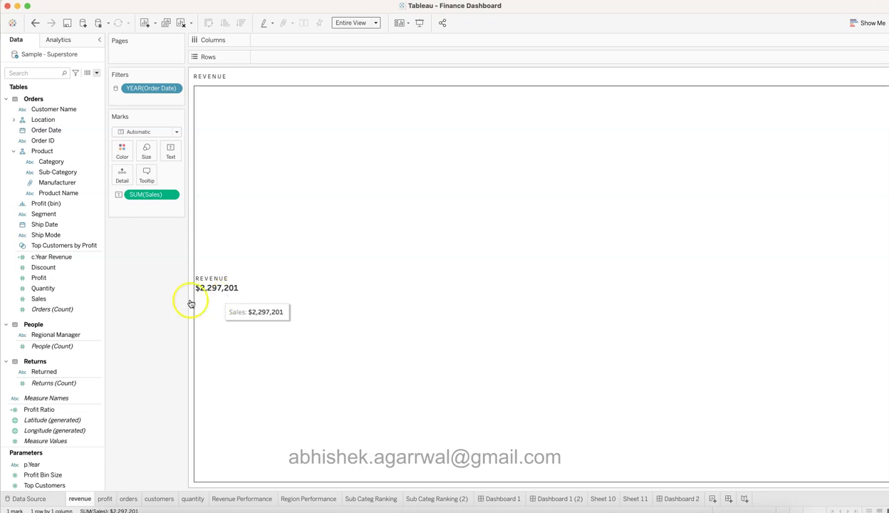
left_click(66, 309)
left_click(60, 299)
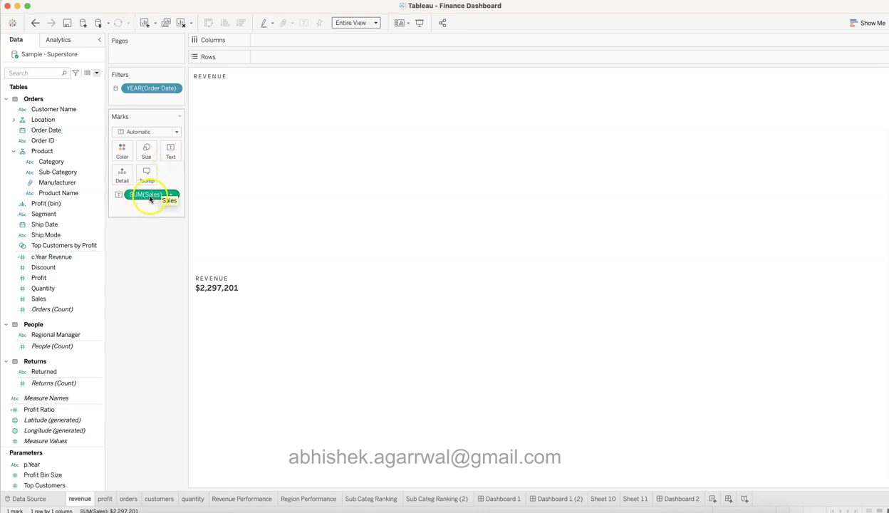
mouse_move(218, 281)
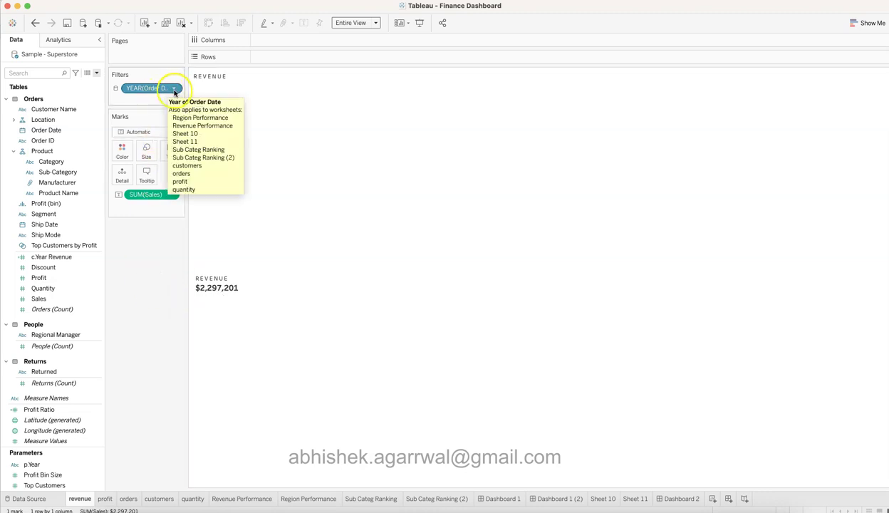
- Edit the revenue sheet's Year of Order Date filter to select 2018, 2019, 2020 and 2021 from the list
left_click(173, 89)
left_click(174, 101)
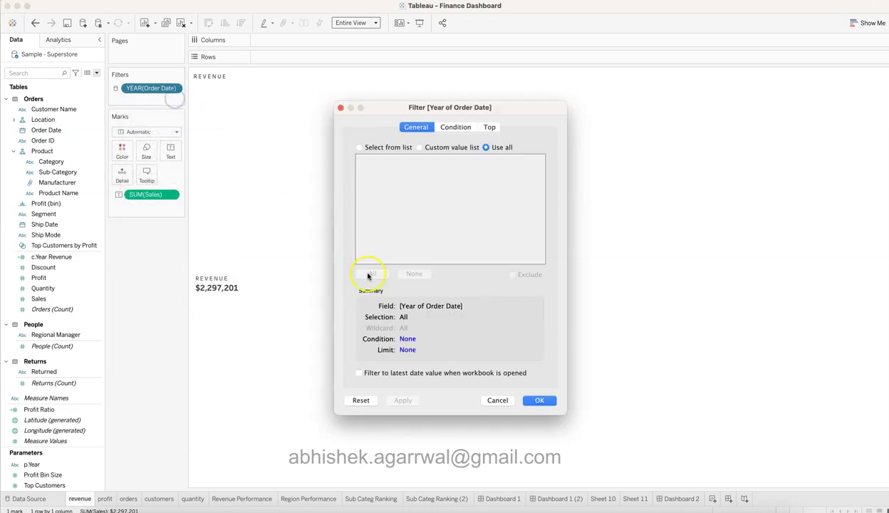
left_click(392, 148)
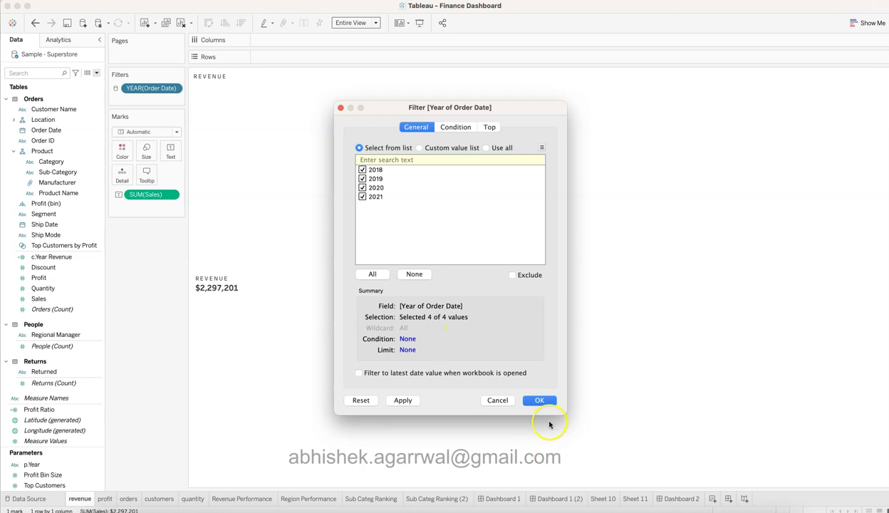
left_click(541, 400)
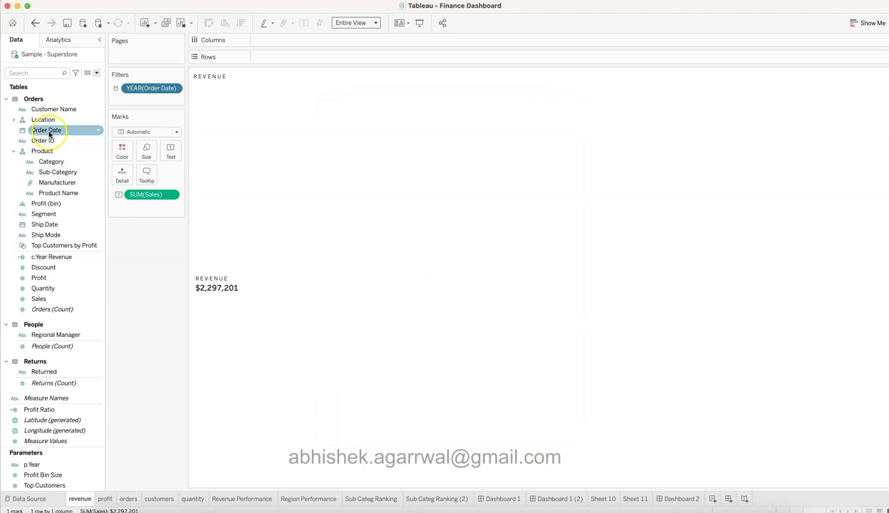
left_click(158, 97)
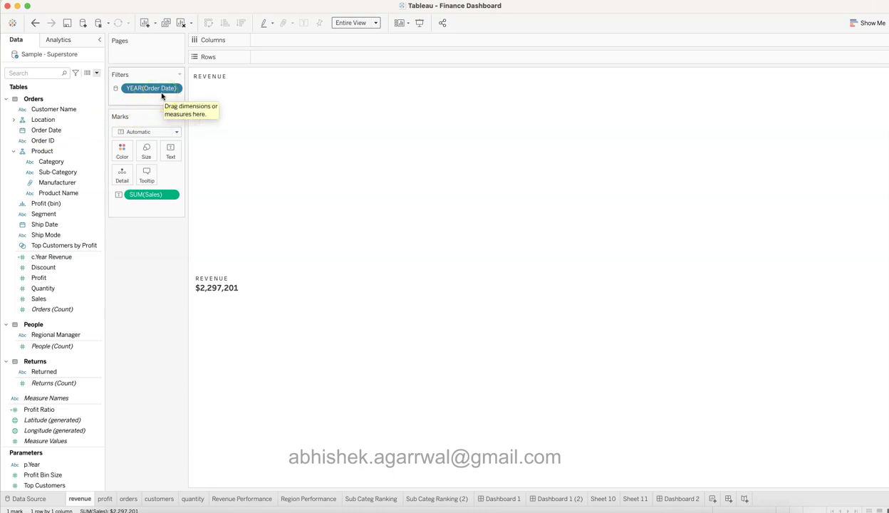
- Check the revenue sheet's year filter and inspect the KPI label's REVENUE heading and SUM(Sales) line in the text editor
left_click(146, 90)
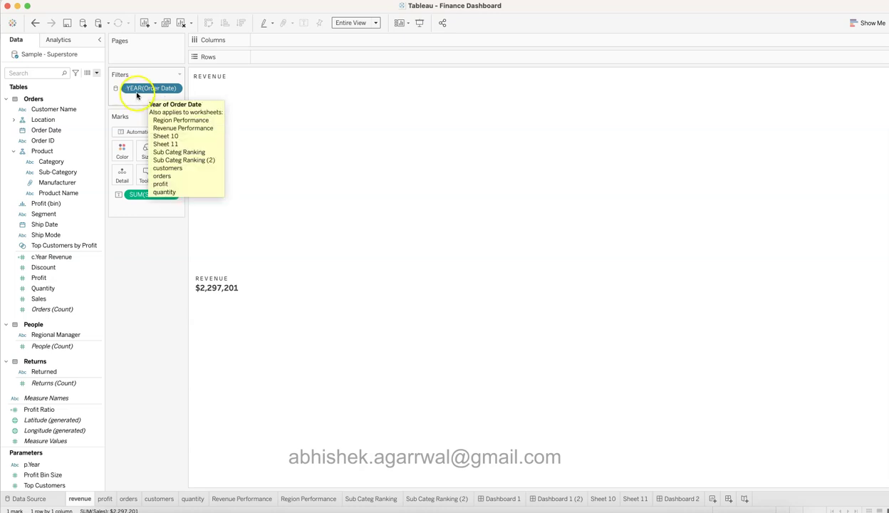
left_click(182, 284)
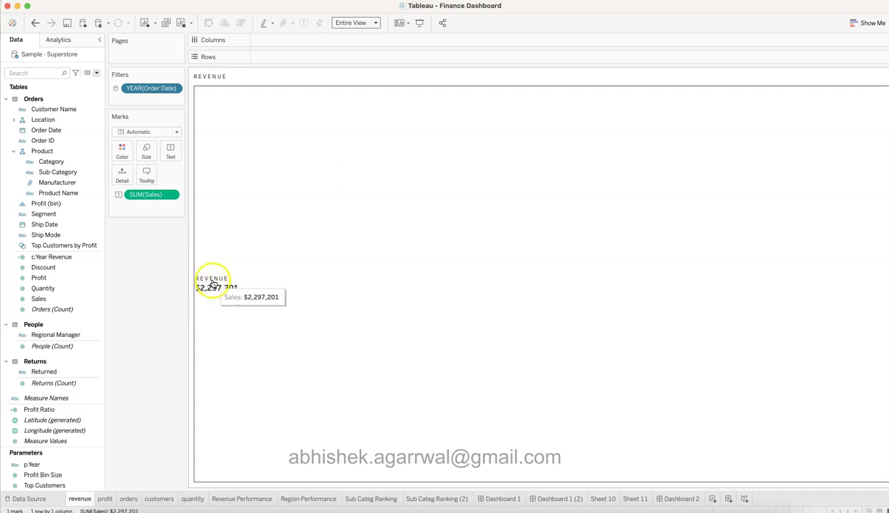
left_click(172, 158)
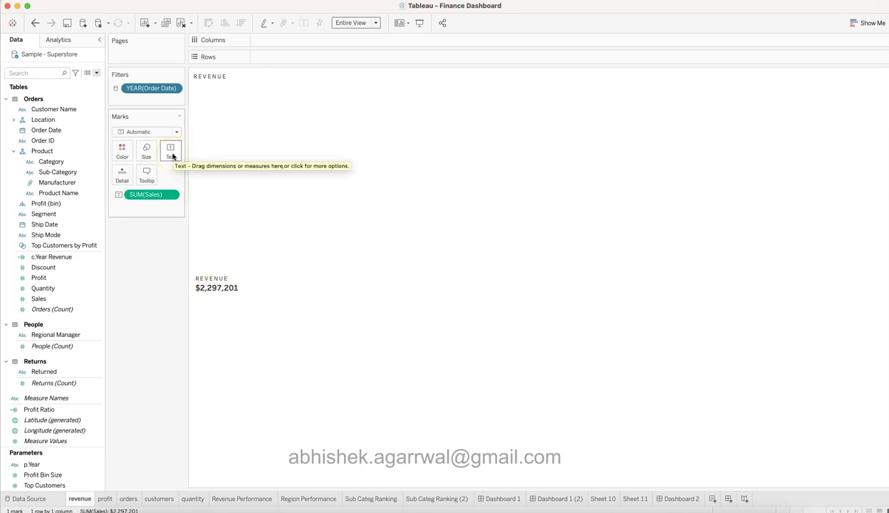
left_click(172, 154)
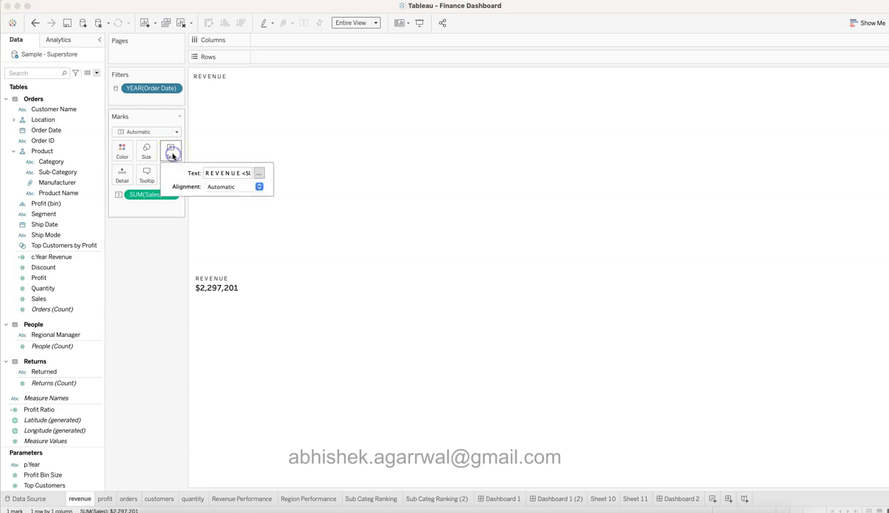
left_click(258, 173)
left_click_drag(440, 206, 397, 205)
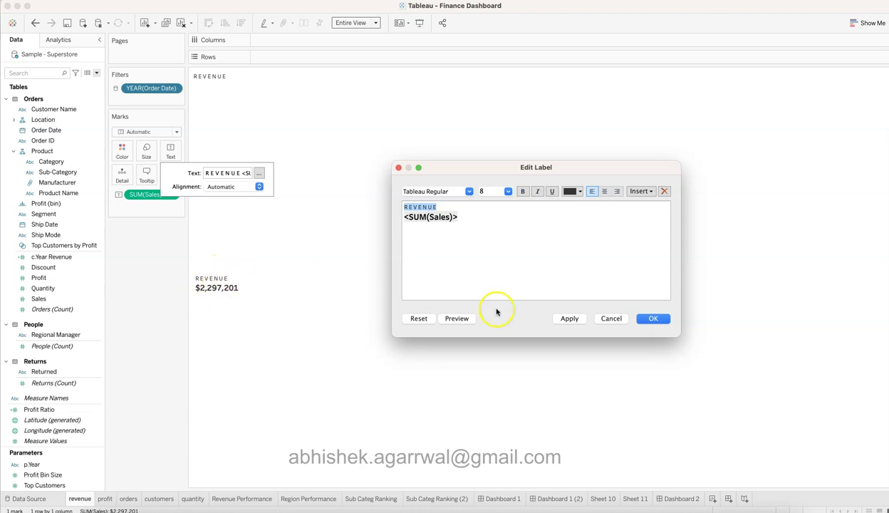
triple_click(425, 217)
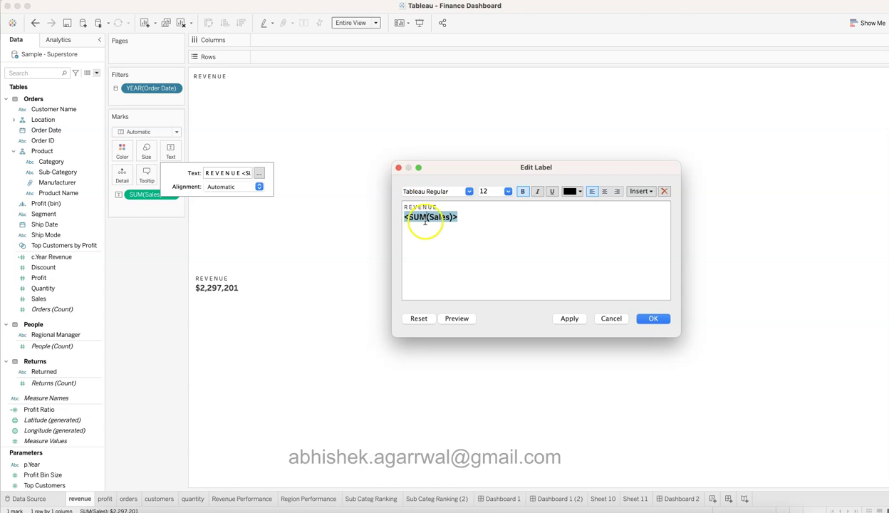
left_click(651, 322)
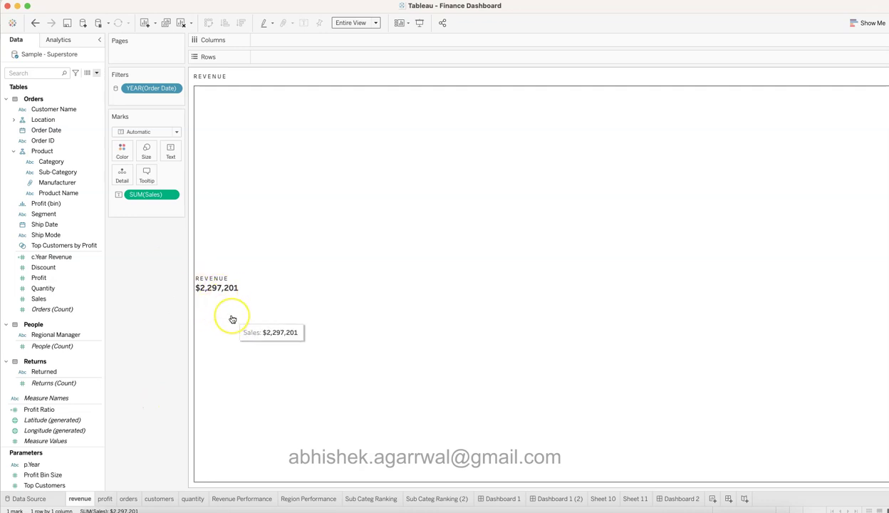
- View the profit sheet's KPI and check the aggregation options of the Order ID measure on the orders sheet
left_click(105, 499)
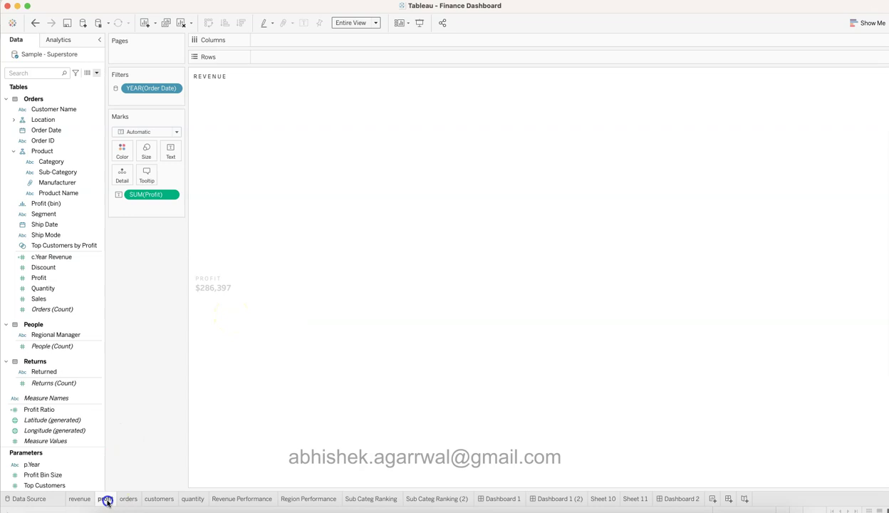
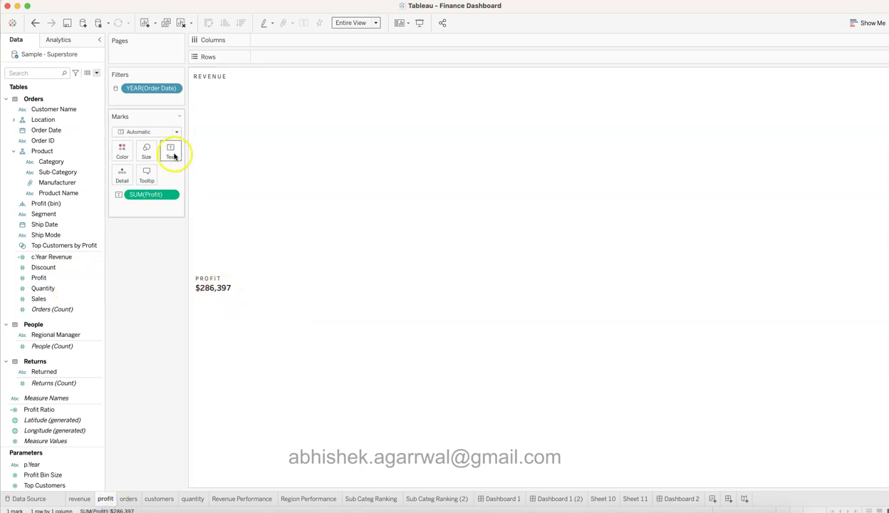
mouse_move(200, 278)
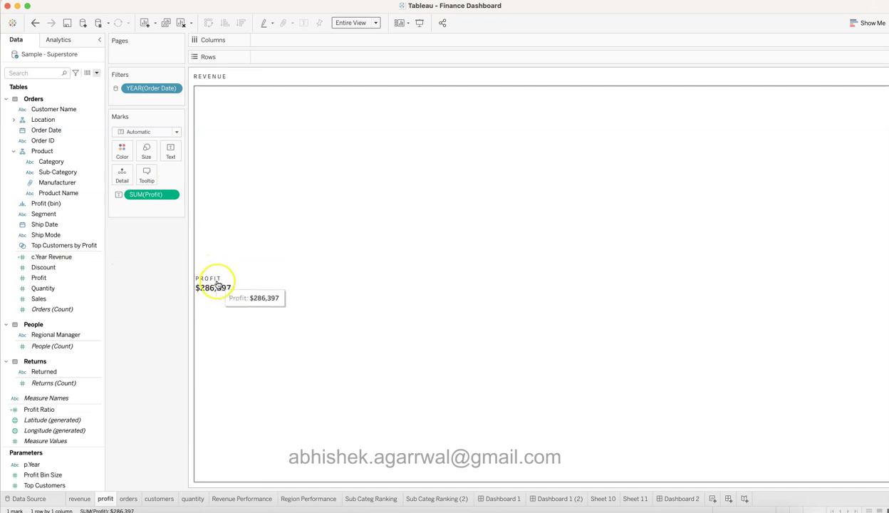
left_click(133, 499)
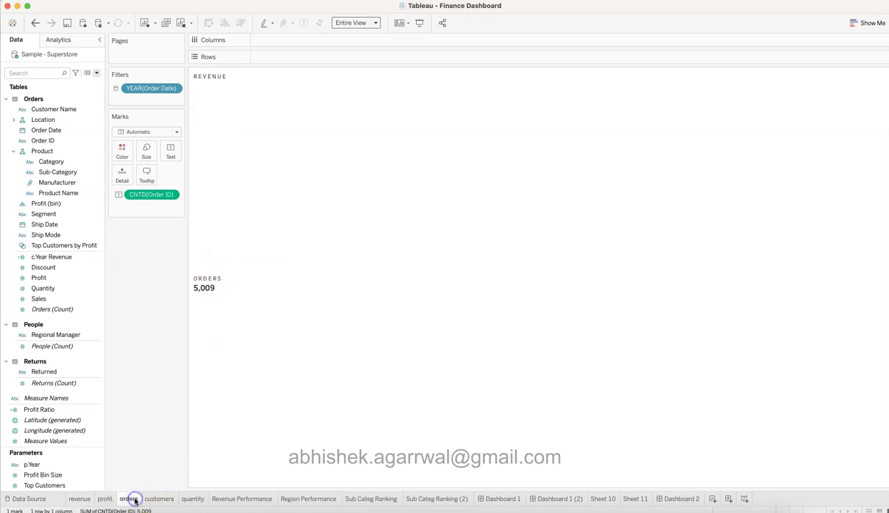
left_click_drag(85, 267, 145, 203)
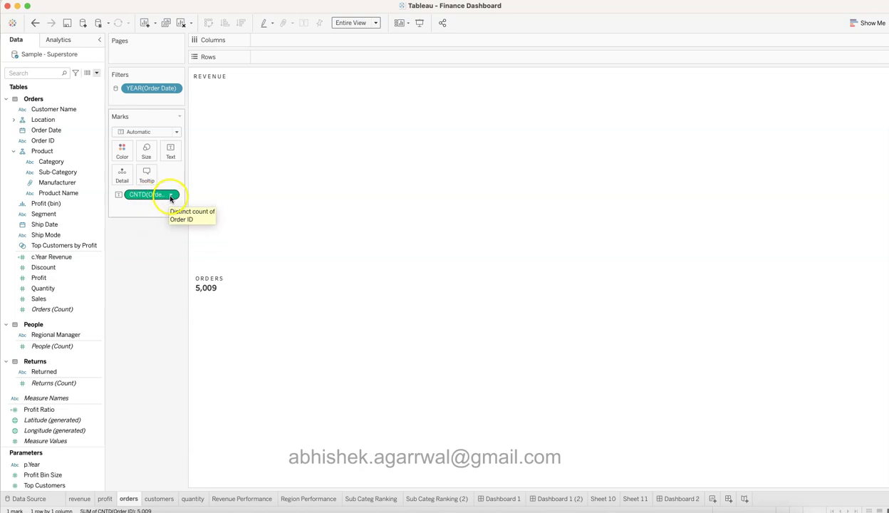
left_click(170, 195)
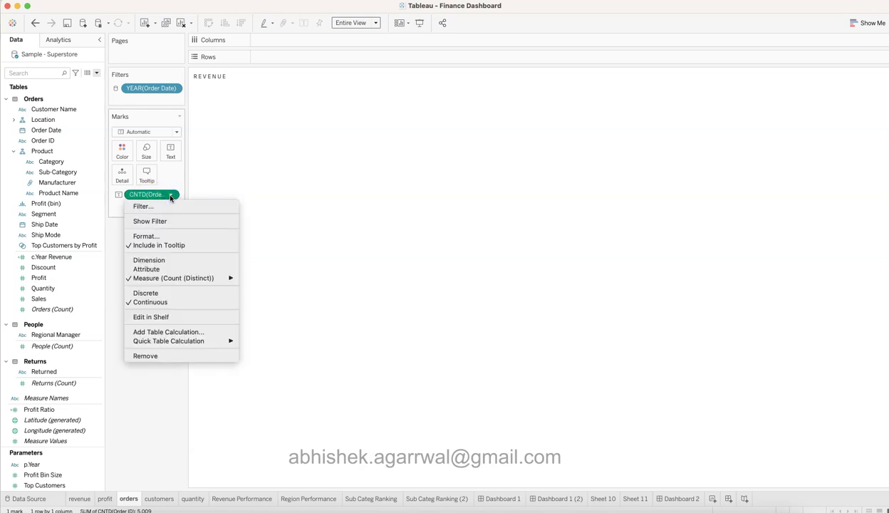
left_click(212, 278)
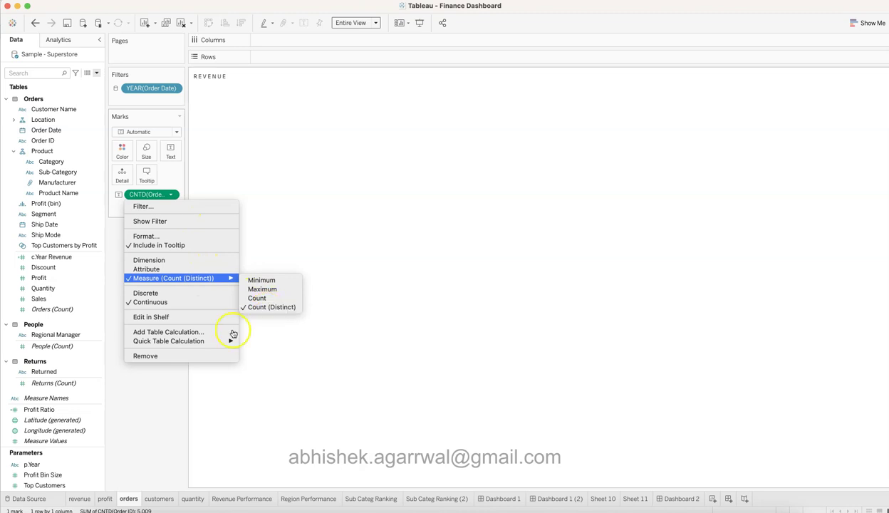
left_click(165, 415)
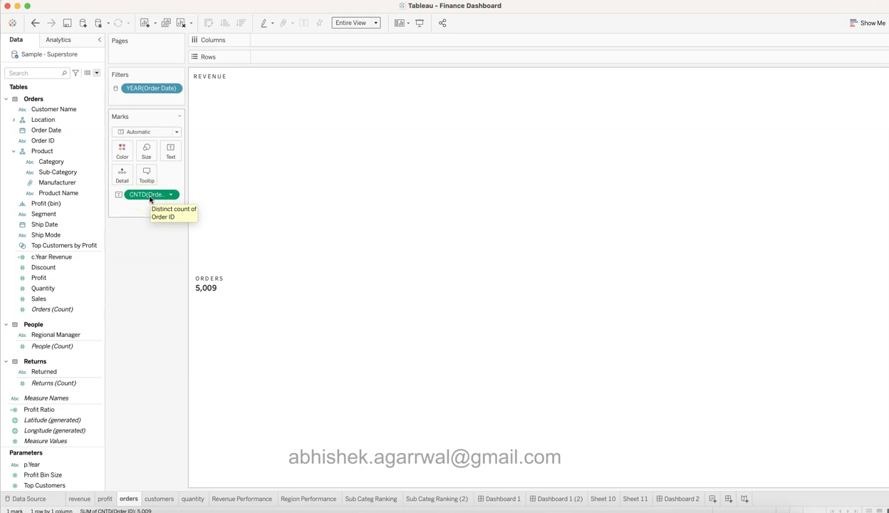
- Open the customers sheet and check the Count (Distinct) aggregation of its Customer Name measure
left_click(159, 498)
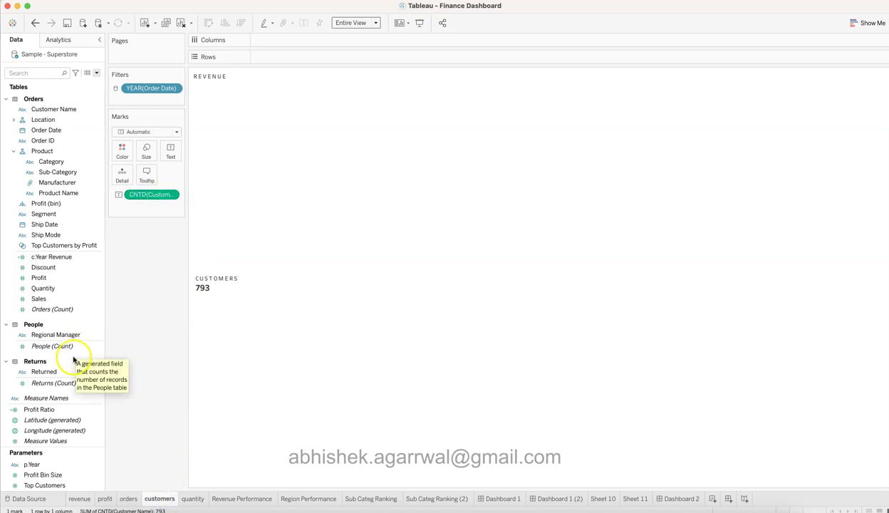
left_click_drag(57, 109, 157, 201)
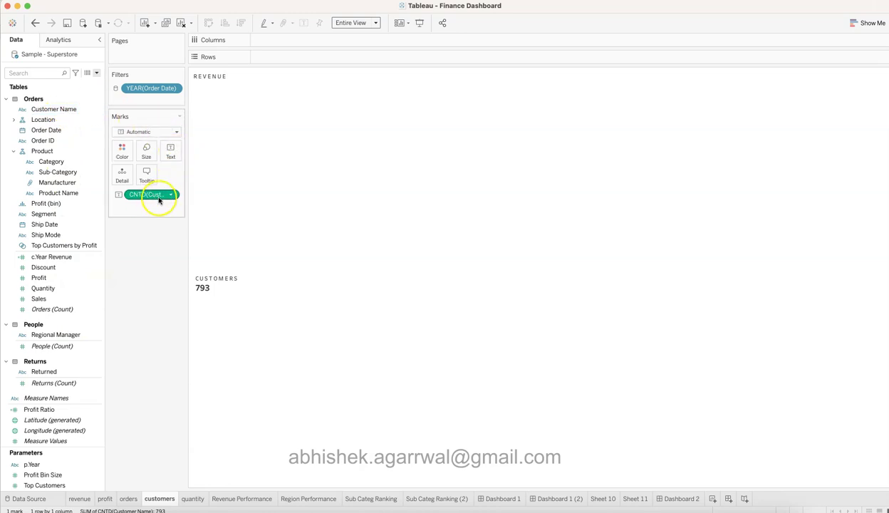
left_click(173, 196)
mouse_move(213, 277)
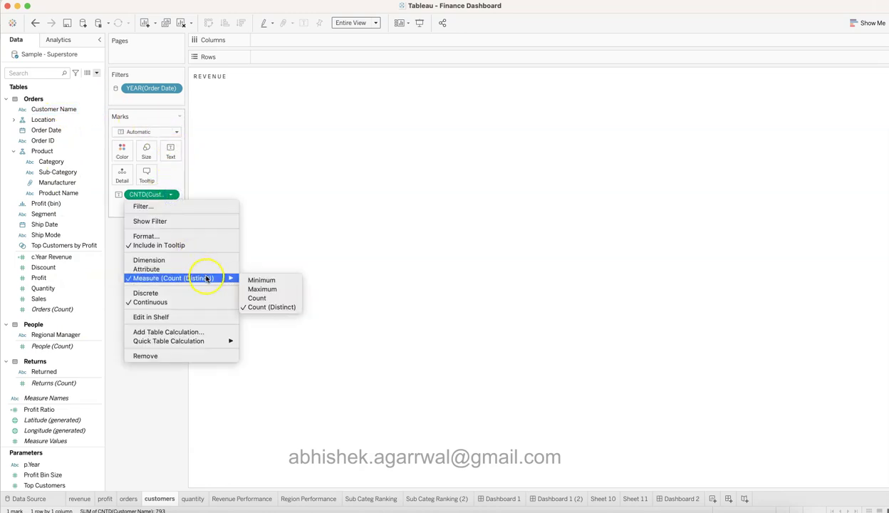
left_click(284, 308)
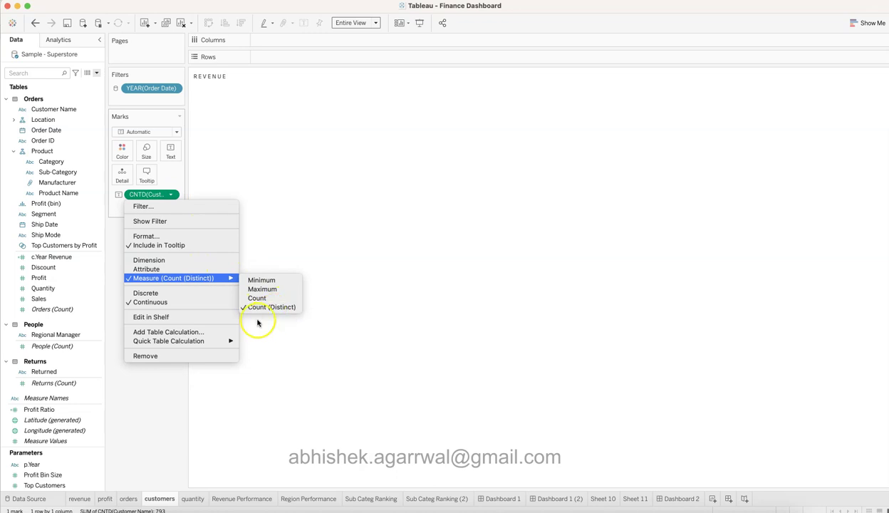
- View the quantity sheet's KPI, and return to Dashboard 1 to select the Revenue Performance chart
left_click(193, 498)
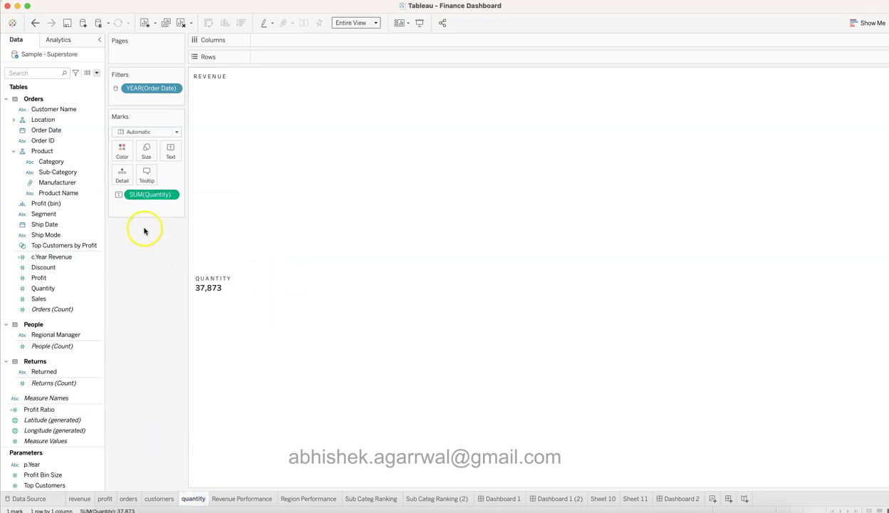
mouse_move(217, 280)
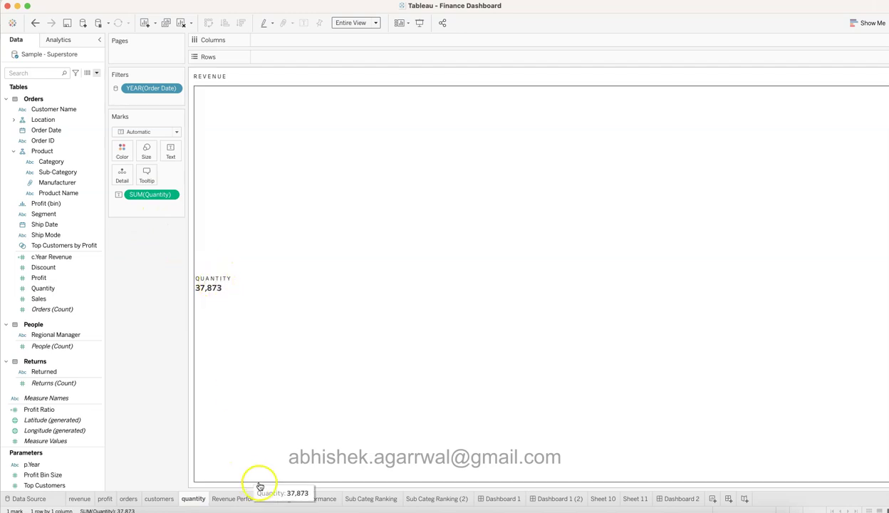
left_click(513, 499)
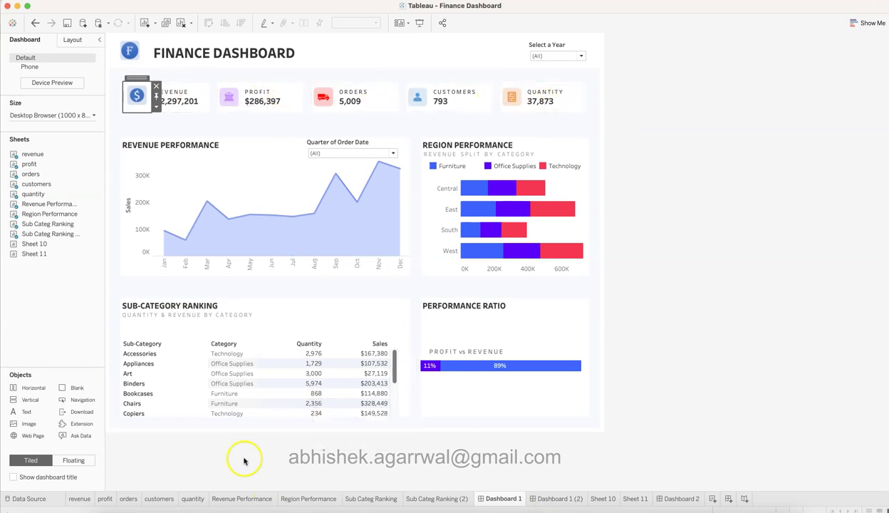
left_click(282, 170)
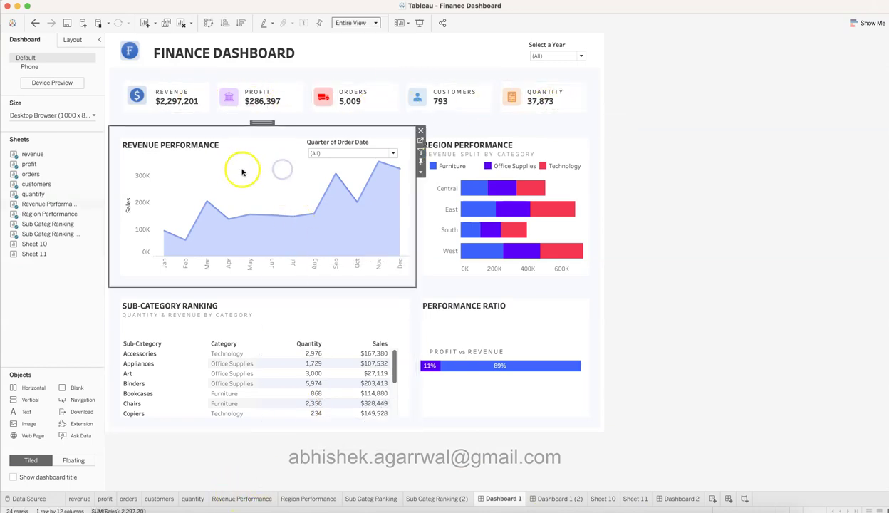
- Open the Revenue Performance sheet, clear the March selection and inspect the line and area marks of its two SUM(Sales) measures
left_click(242, 498)
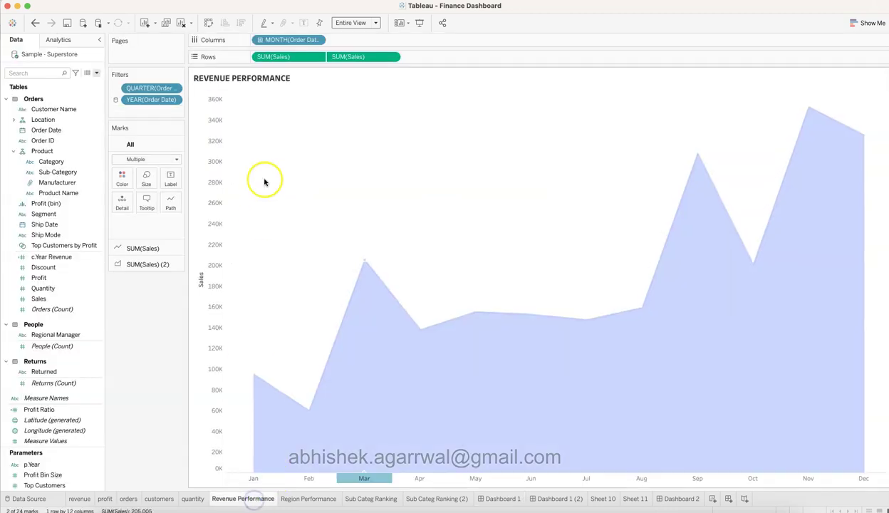
left_click(264, 181)
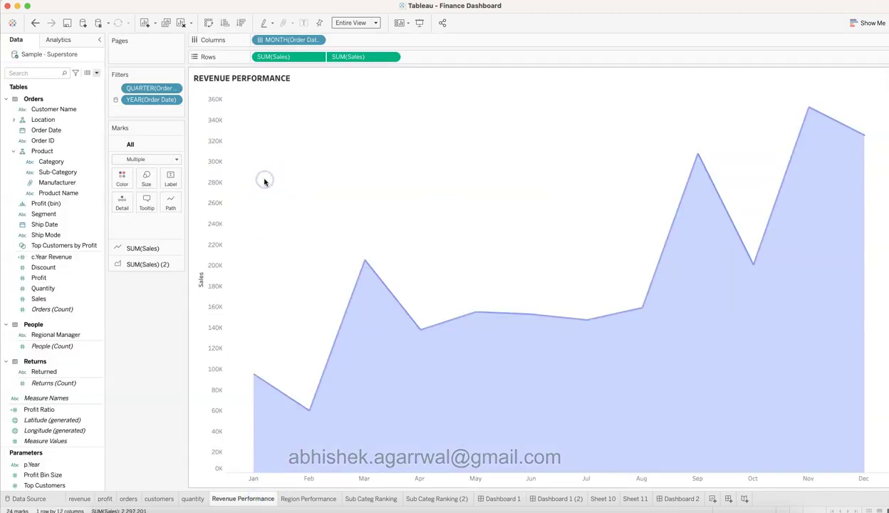
left_click(139, 248)
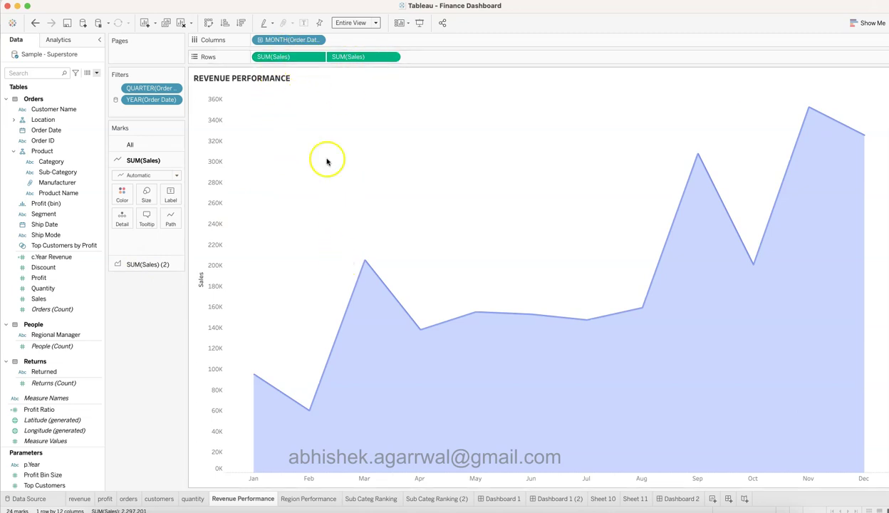
mouse_move(315, 413)
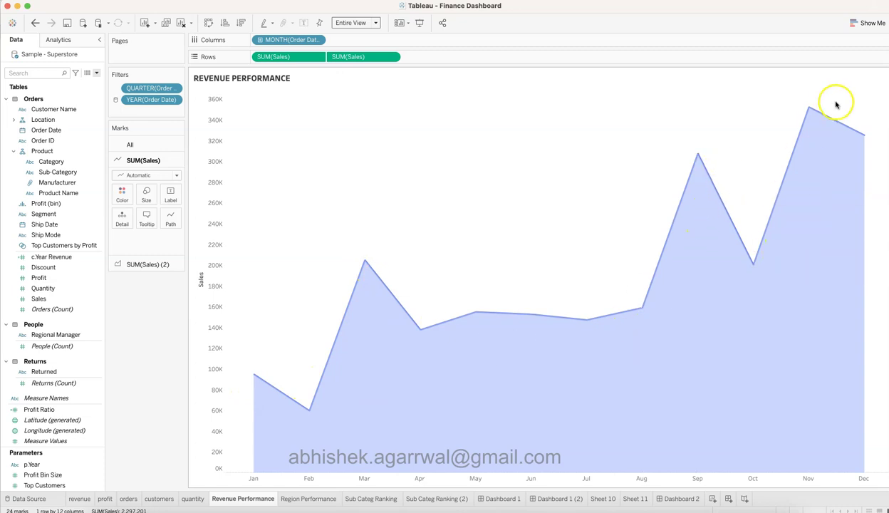
left_click(164, 264)
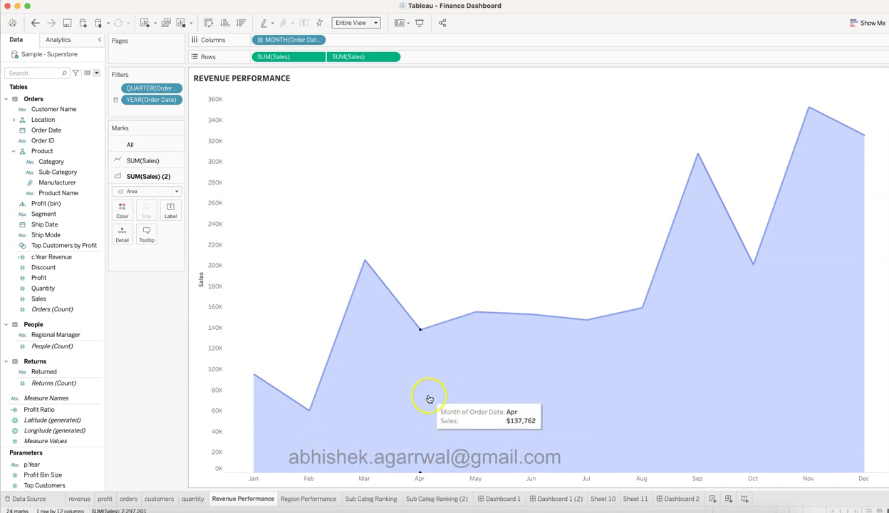
- Inspect the options of both SUM(Sales) measures in Rows, including the second measure's Dual Axis setting
left_click(316, 57)
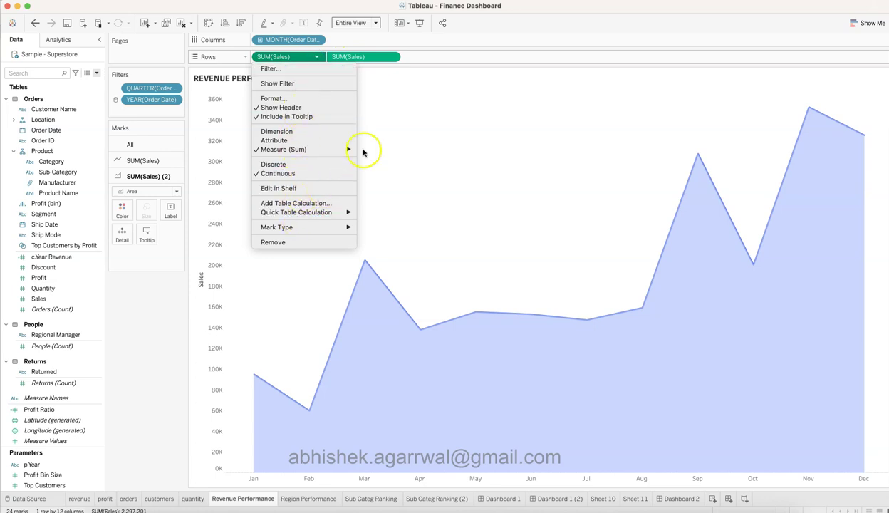
left_click(392, 57)
left_click(392, 57)
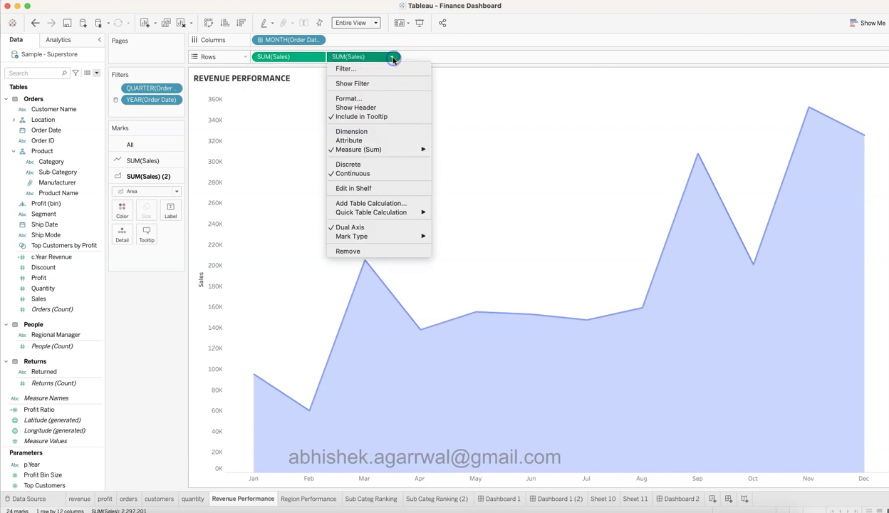
mouse_move(369, 213)
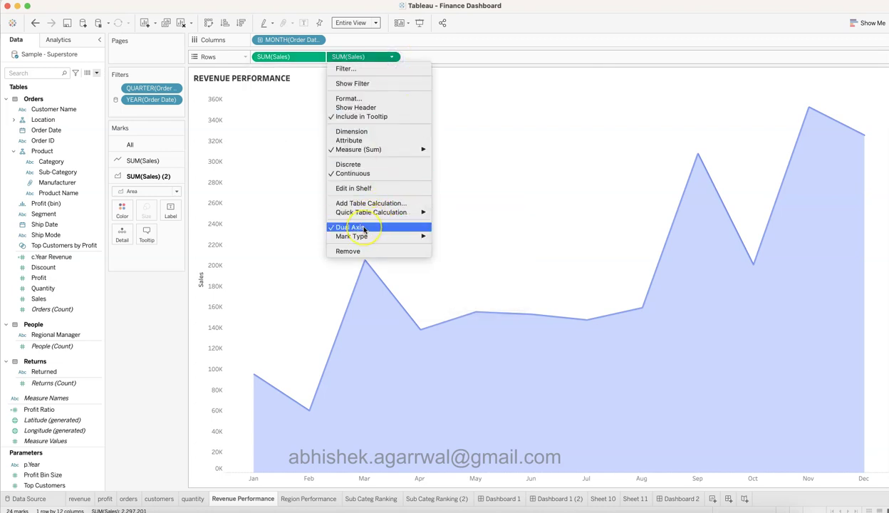
left_click(159, 343)
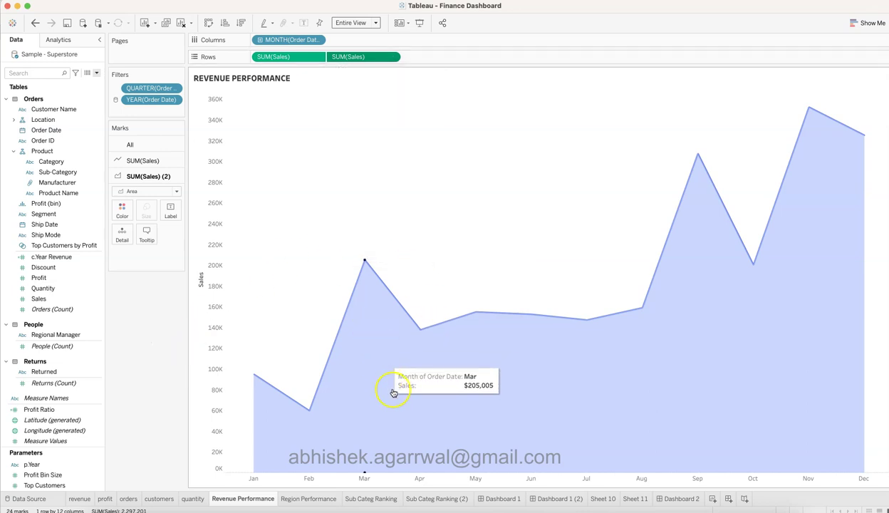
- Check the Synchronize Axis setting of the Sales axis on the Revenue Performance chart
right_click(218, 265)
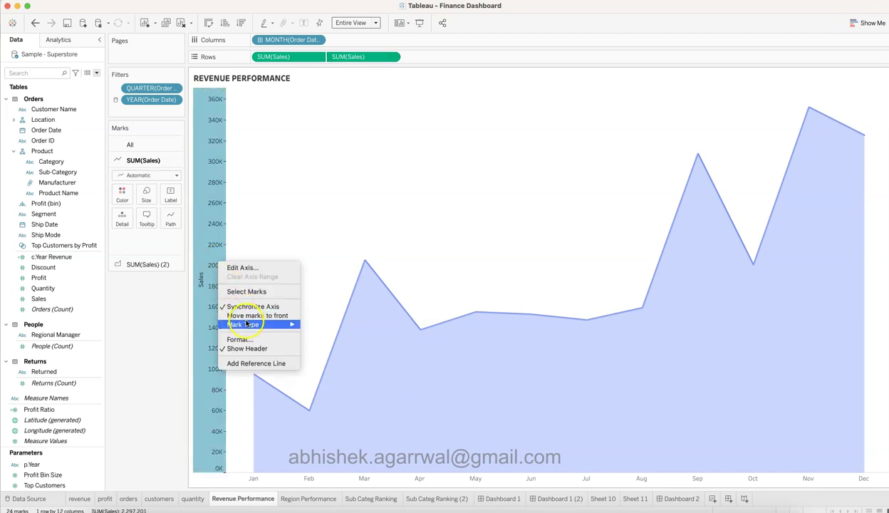
left_click(148, 315)
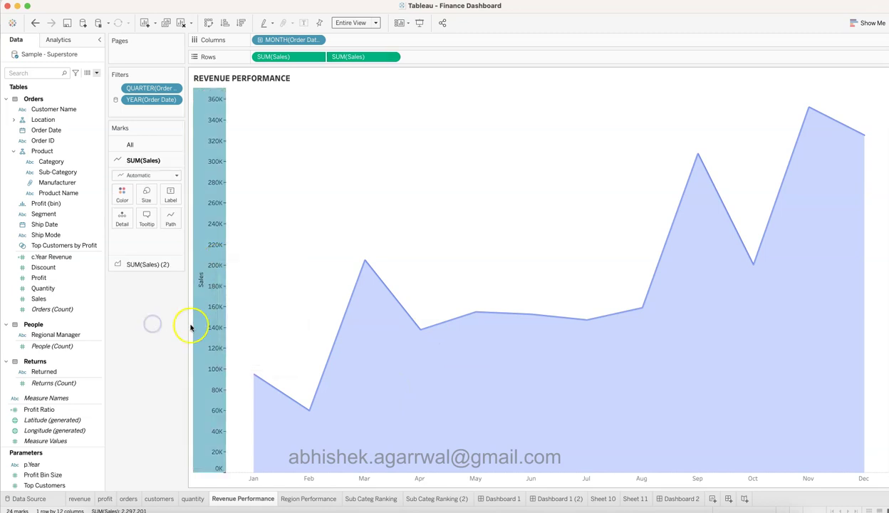
left_click(189, 317)
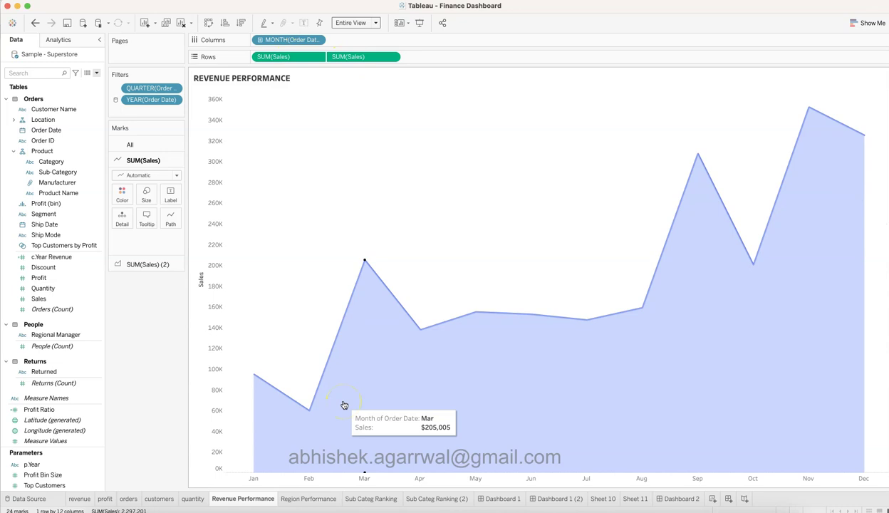
- Check the title formatting of the Revenue Performance sheet, and open the Region Performance sheet
double_click(274, 82)
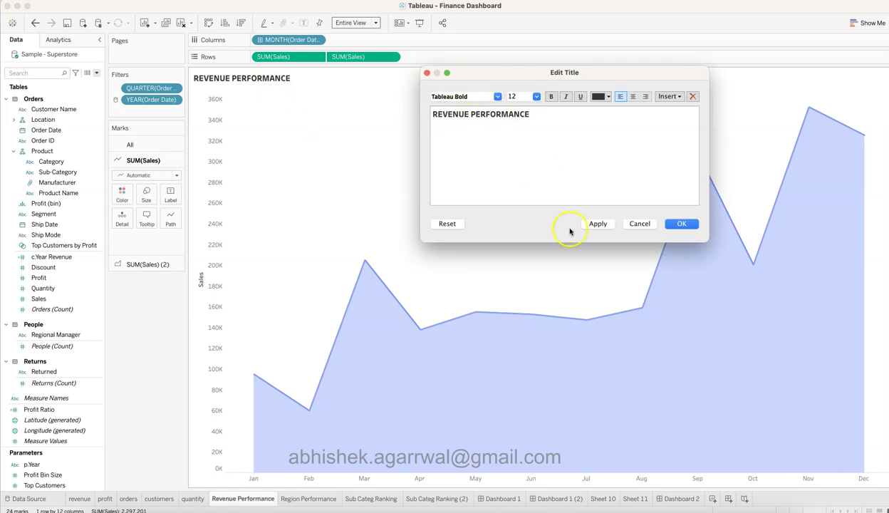
left_click(682, 223)
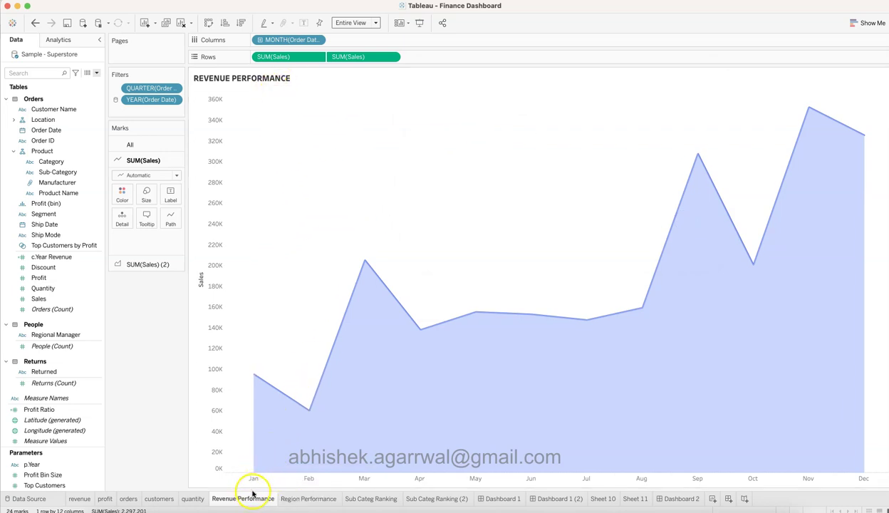
left_click(303, 498)
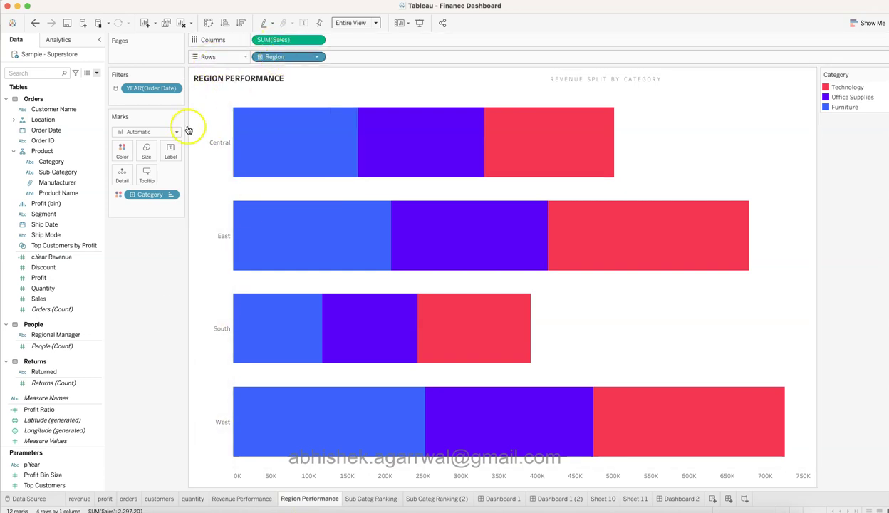
- Search the data fields for "reg" and bring the Region field to Rows
left_click(46, 74)
type("reg")
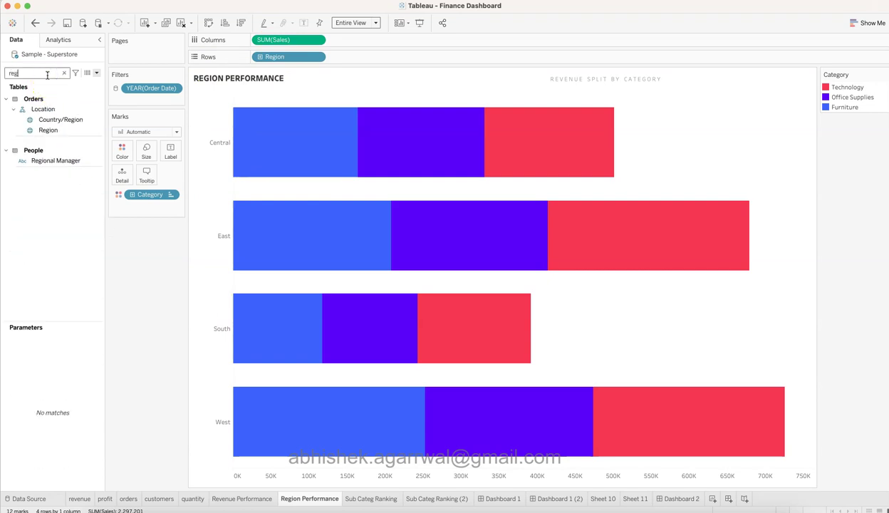
left_click(63, 131)
left_click_drag(69, 131, 289, 60)
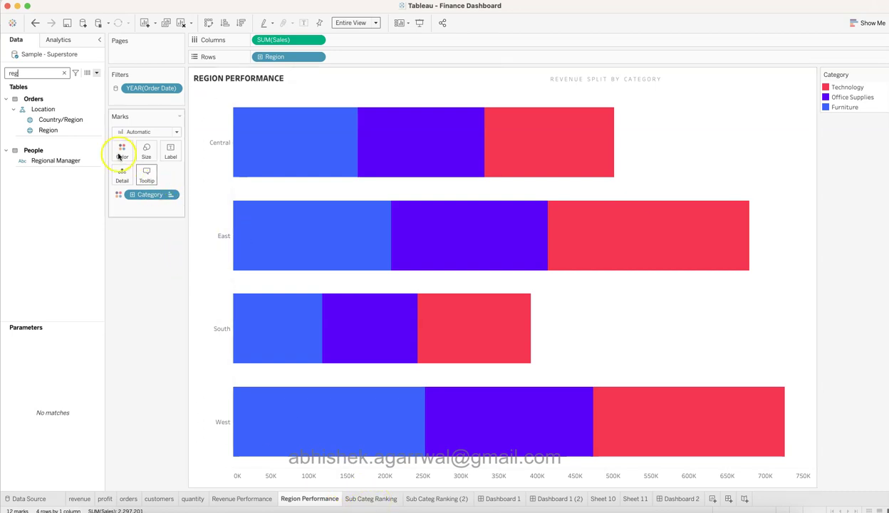
- Search the data fields for "cate" and locate the Category field
left_click(32, 73)
key("BackSpace")
key("BackSpace")
key("BackSpace")
type("cate")
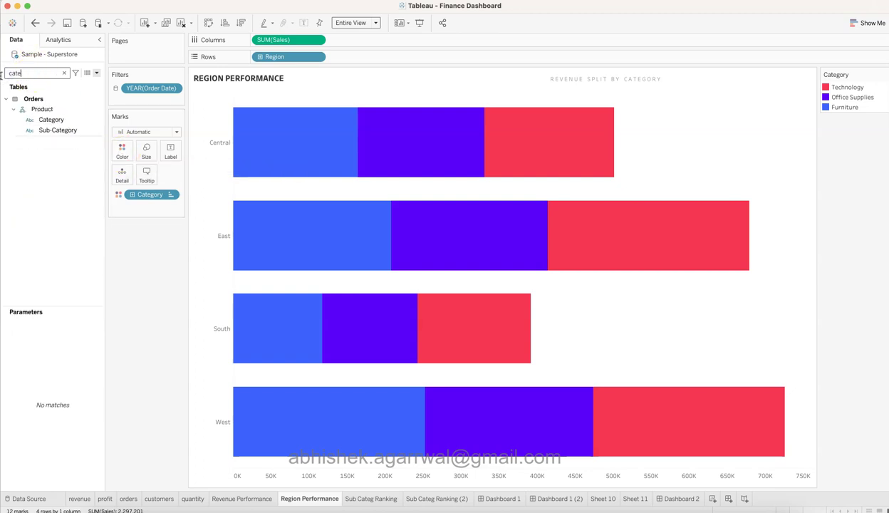
left_click(29, 119)
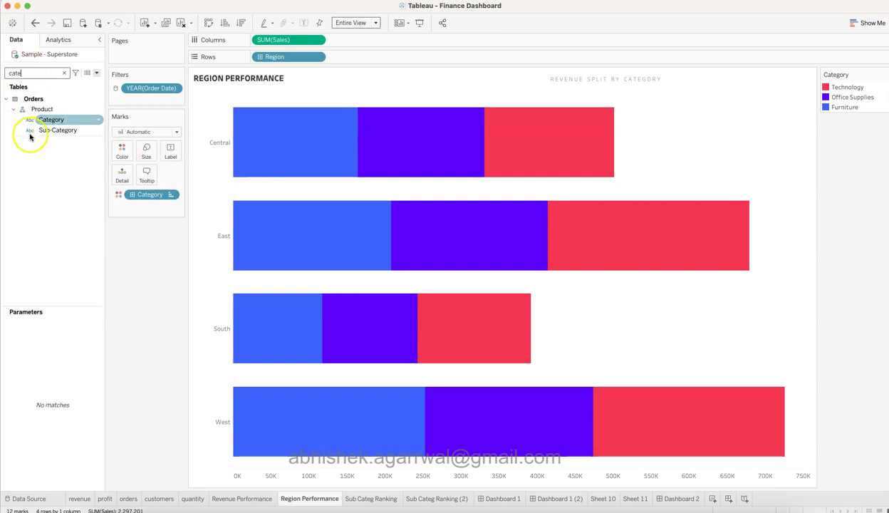
- Inspect the colors assigned to Category, browse the color picker modes for Technology, and accept its existing color
left_click(125, 148)
left_click(163, 184)
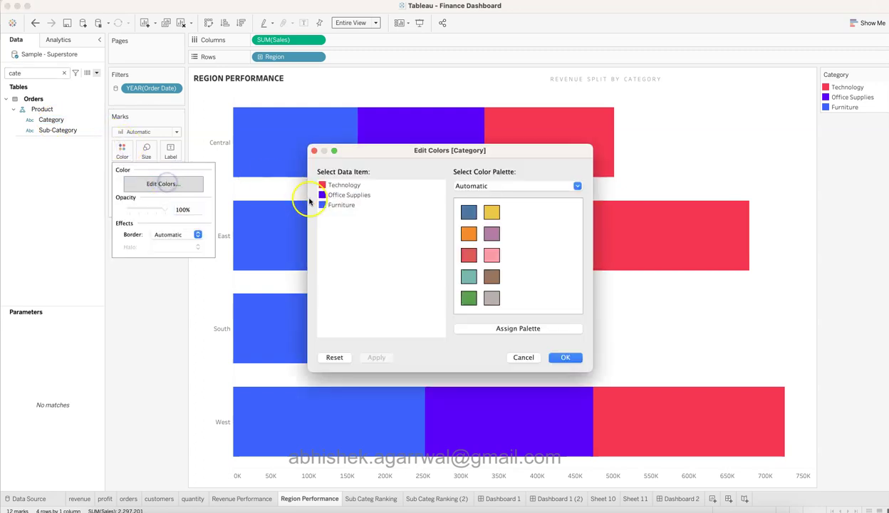
double_click(324, 186)
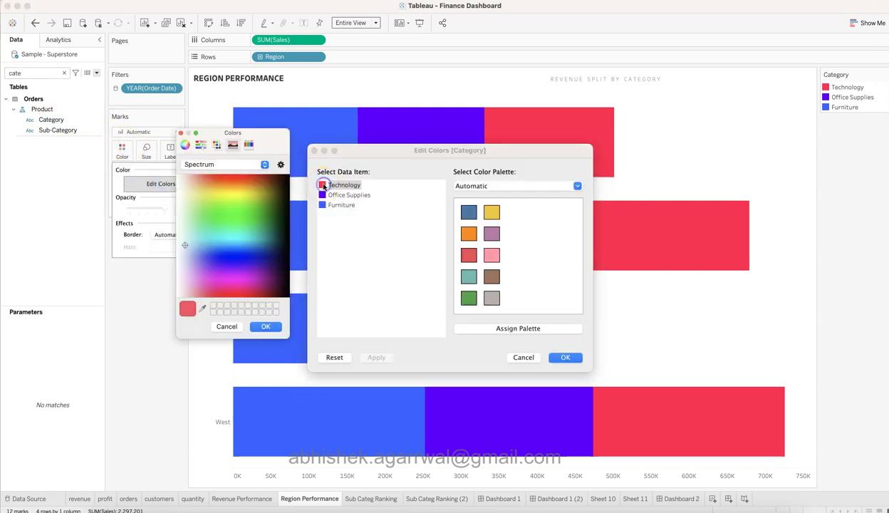
left_click(200, 145)
left_click(217, 145)
left_click(234, 145)
left_click(249, 145)
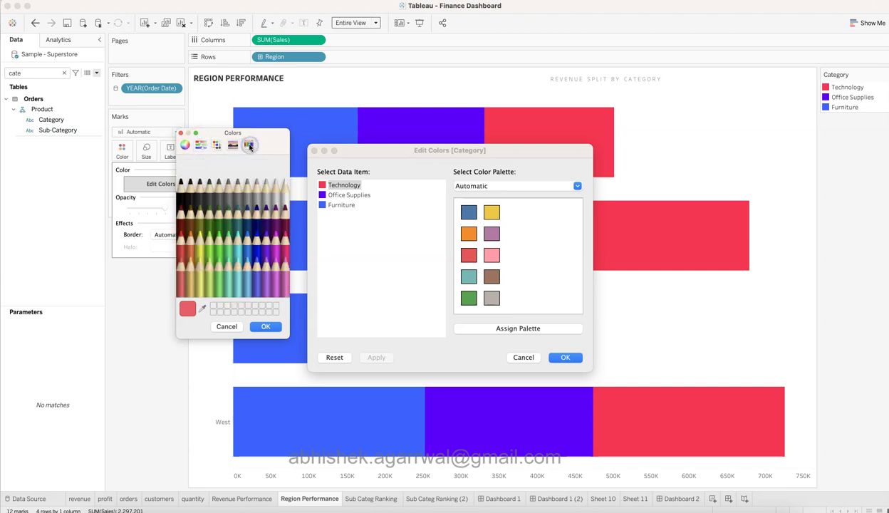
left_click(265, 334)
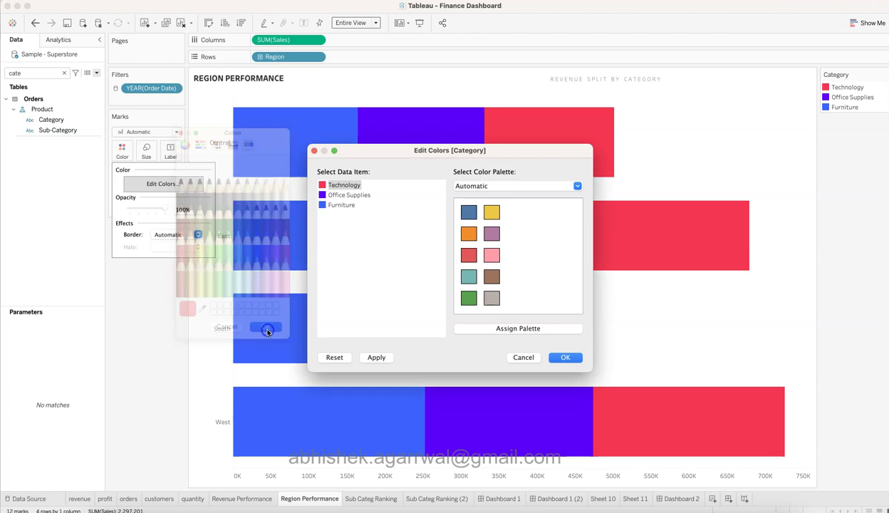
left_click(555, 361)
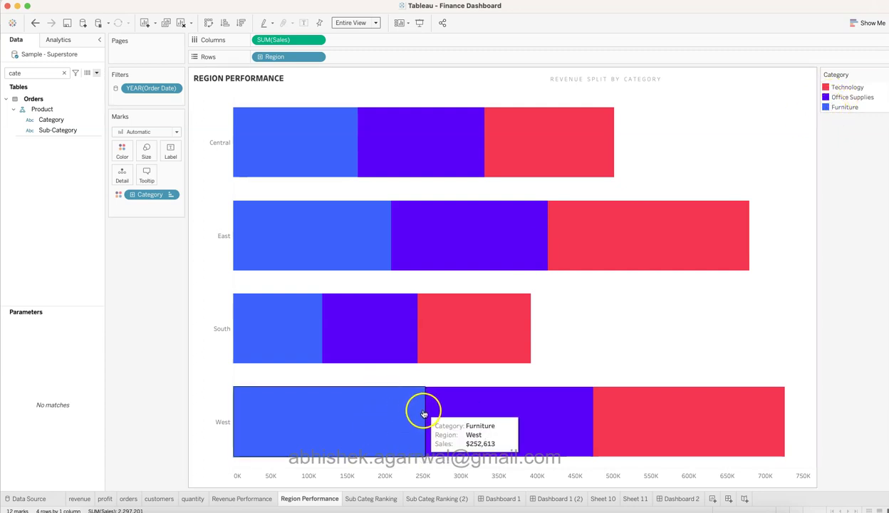
- Open the Sub Categ Ranking sheet and check which measures its Measure Names filter includes
left_click(370, 501)
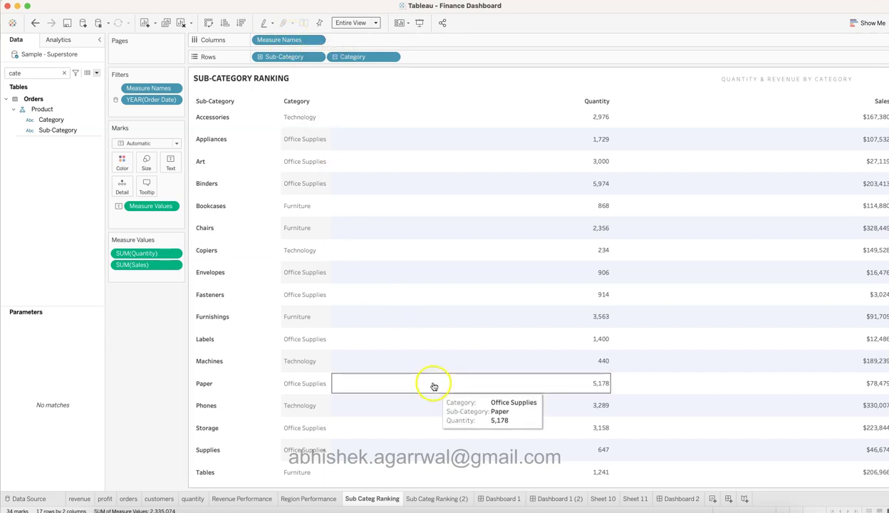
left_click(173, 88)
left_click(171, 100)
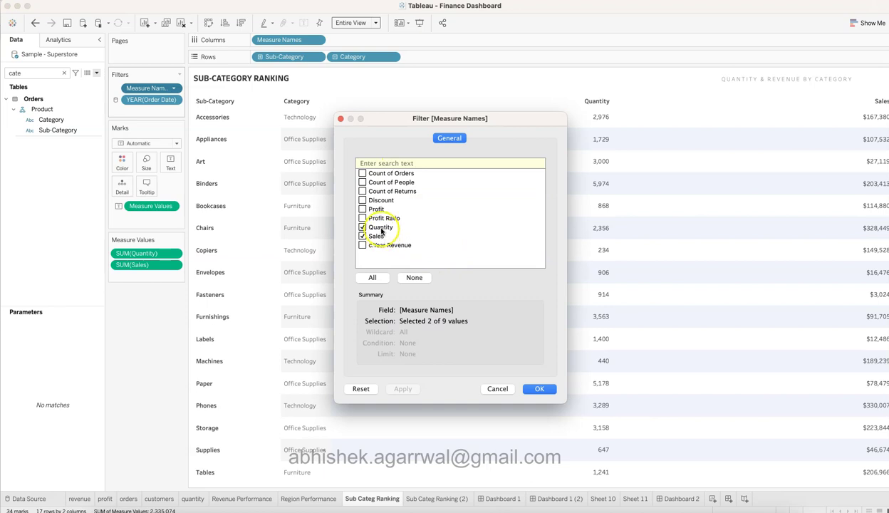
left_click(543, 394)
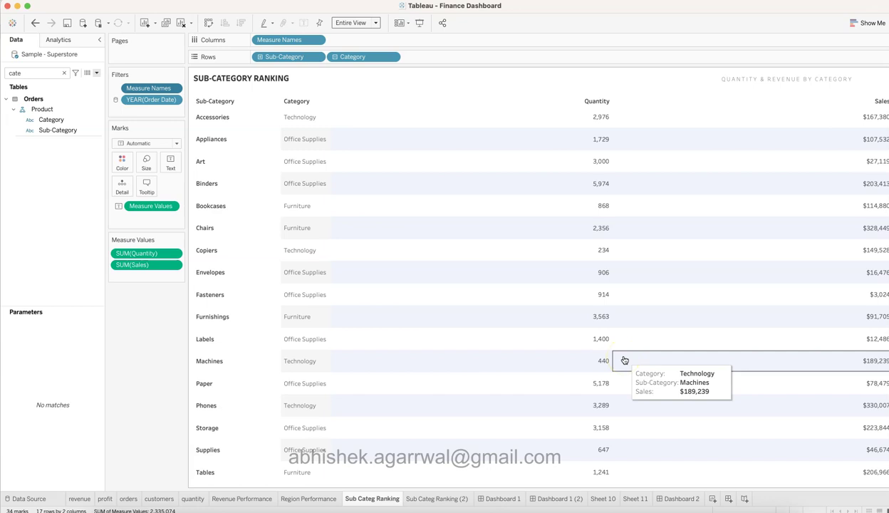
- Open the Sub Categ Ranking (2) sheet and examine the sales and profit segments of the Performance Ratio bar
left_click(449, 500)
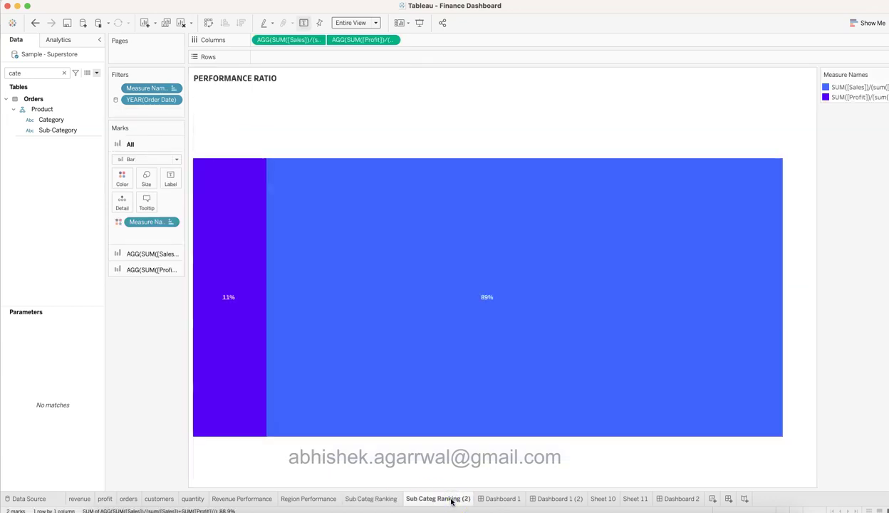
left_click(297, 99)
mouse_move(525, 314)
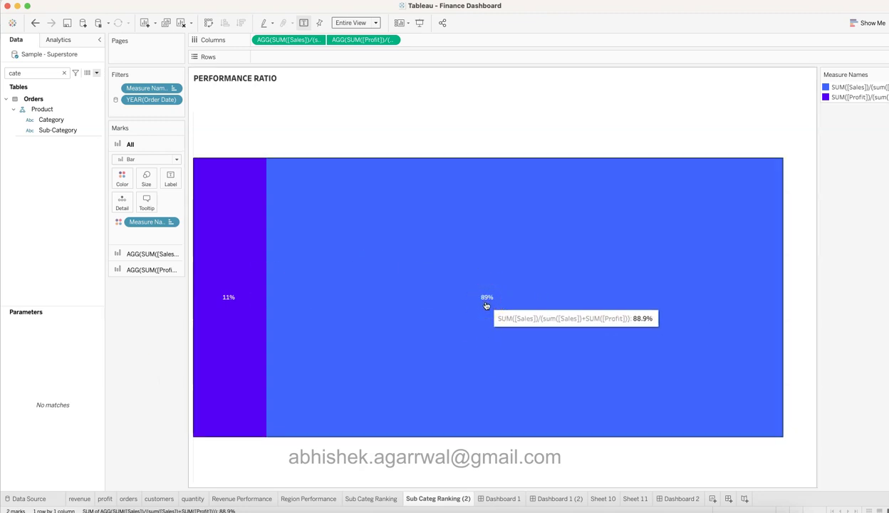
mouse_move(257, 341)
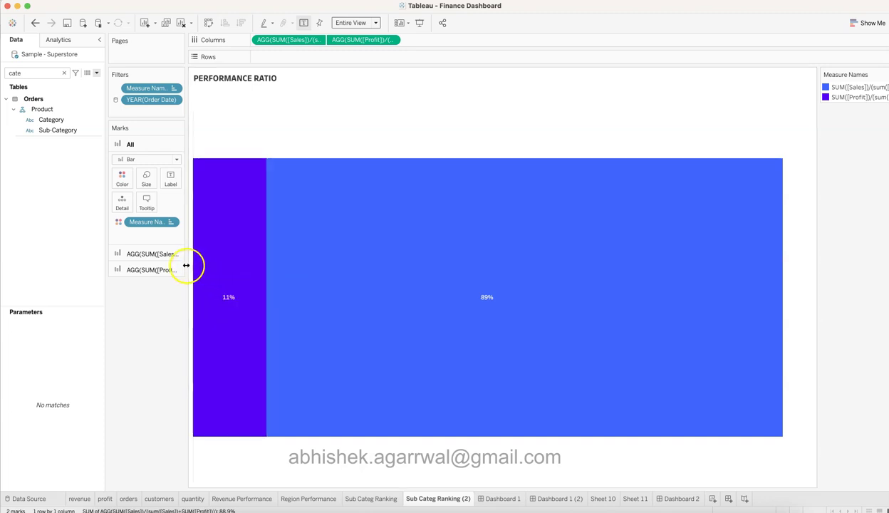
- Widen the Marks card and inspect the formulas of the sales and profit ratio measures in Columns
left_click_drag(193, 265, 262, 265)
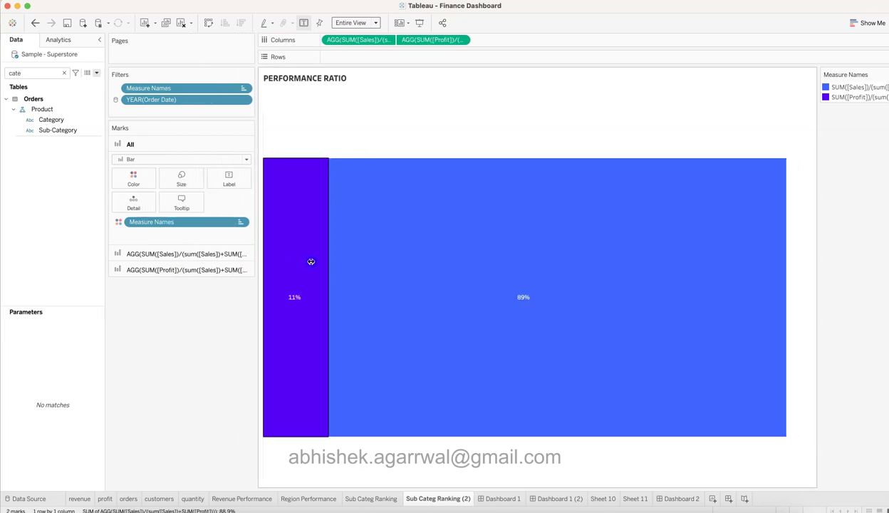
left_click(216, 254)
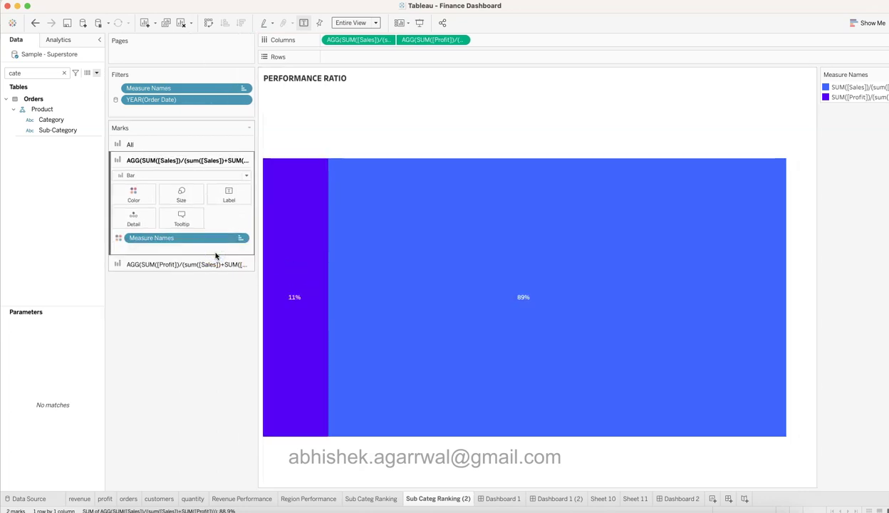
double_click(364, 41)
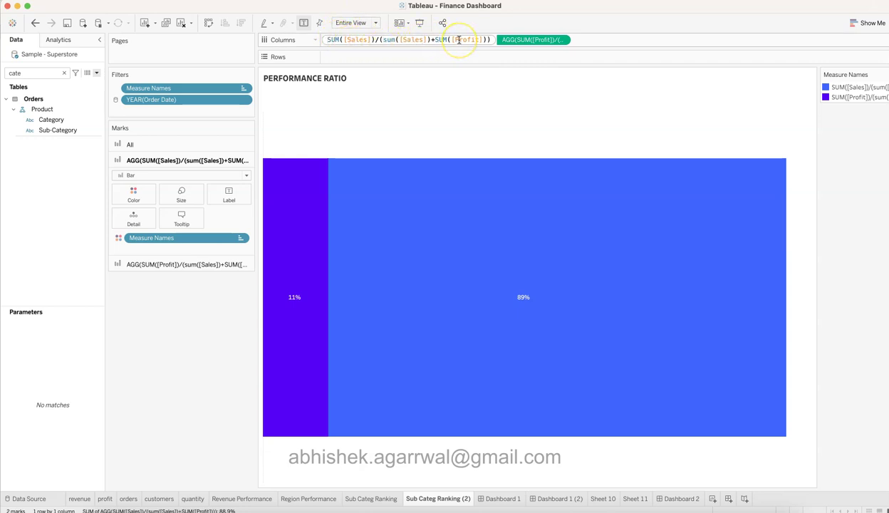
left_click(470, 89)
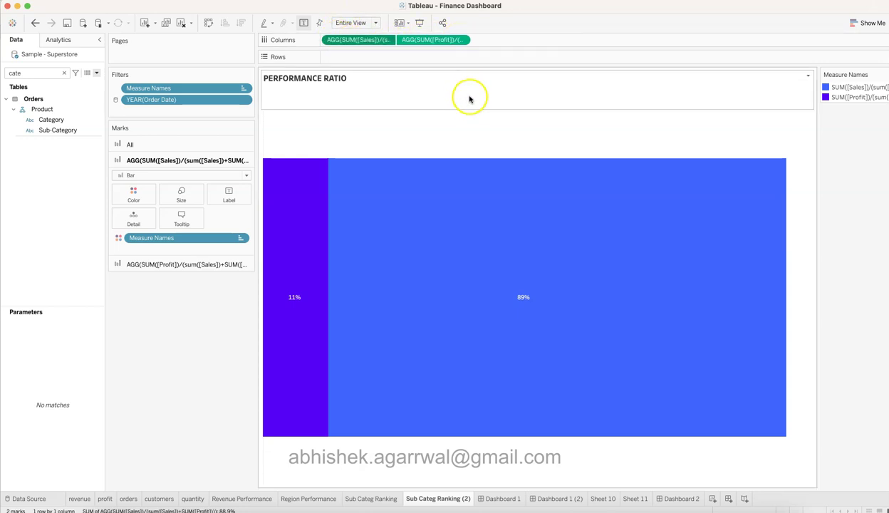
double_click(446, 42)
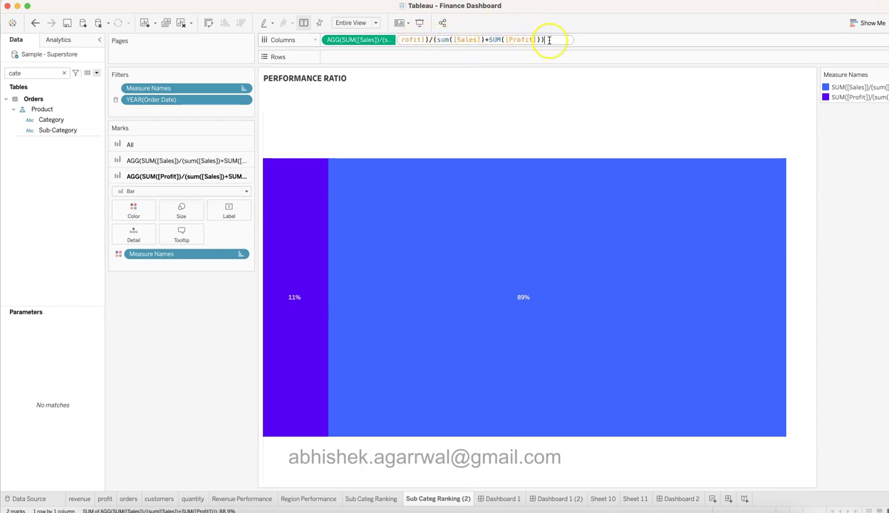
key("Return")
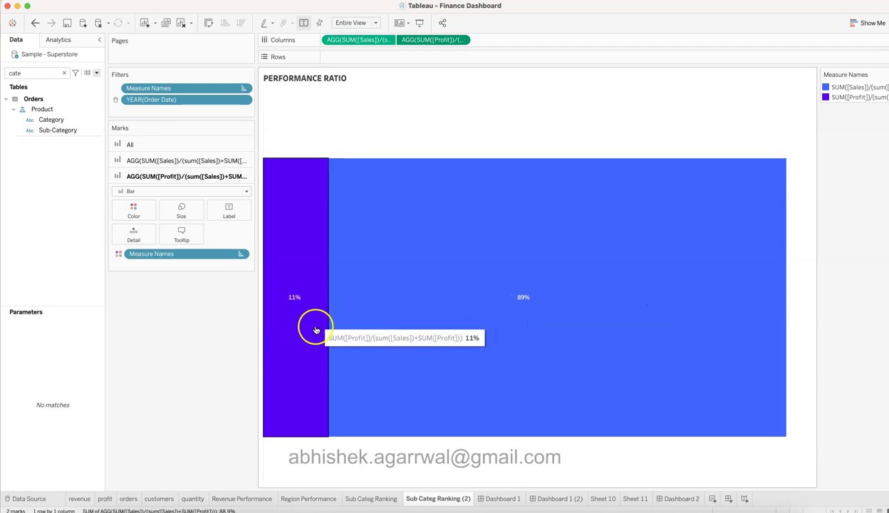
left_click(196, 161)
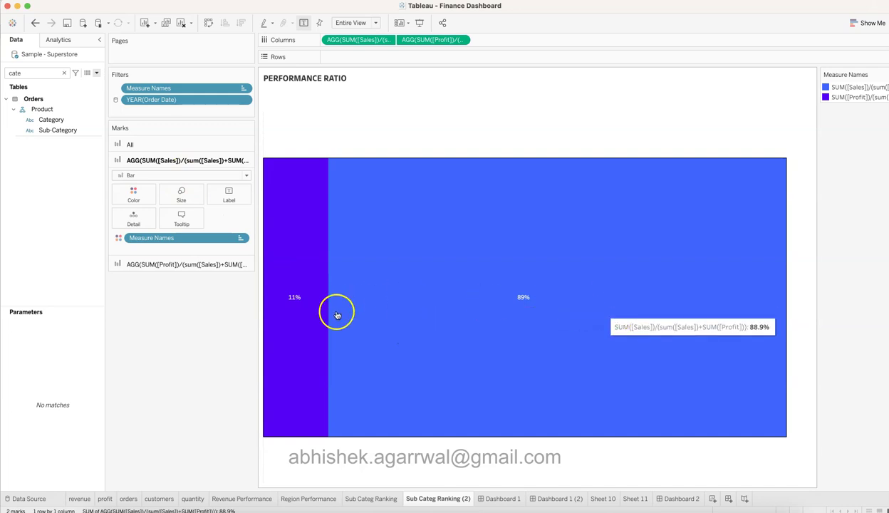
- Return to Dashboard 1, view the Performance Ratio chart, and clear the selection
left_click(512, 500)
left_click(502, 397)
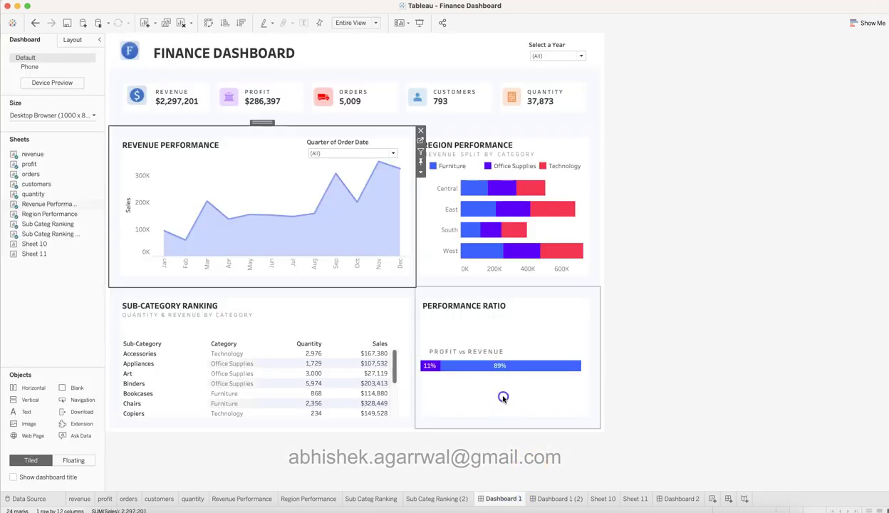
left_click(713, 338)
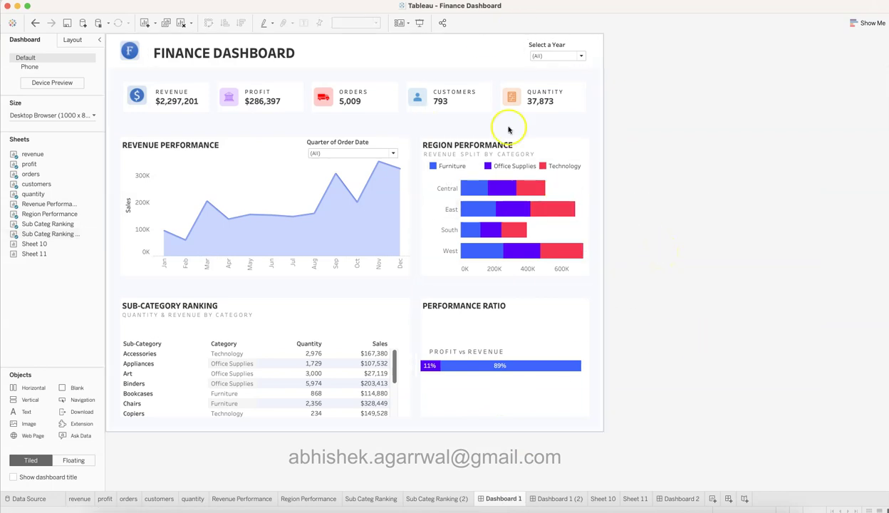
- Select the FINANCE DASHBOARD title, dismiss the low battery notification, and clear the selection
left_click(392, 66)
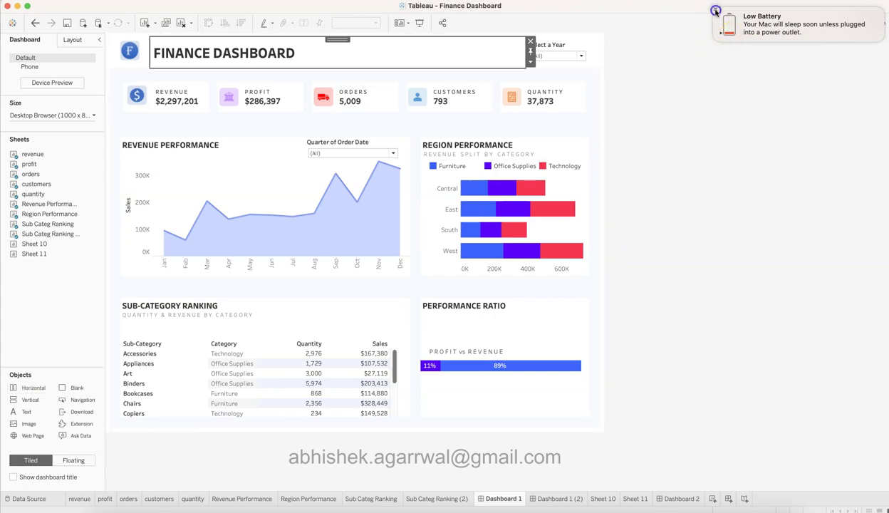
left_click(716, 11)
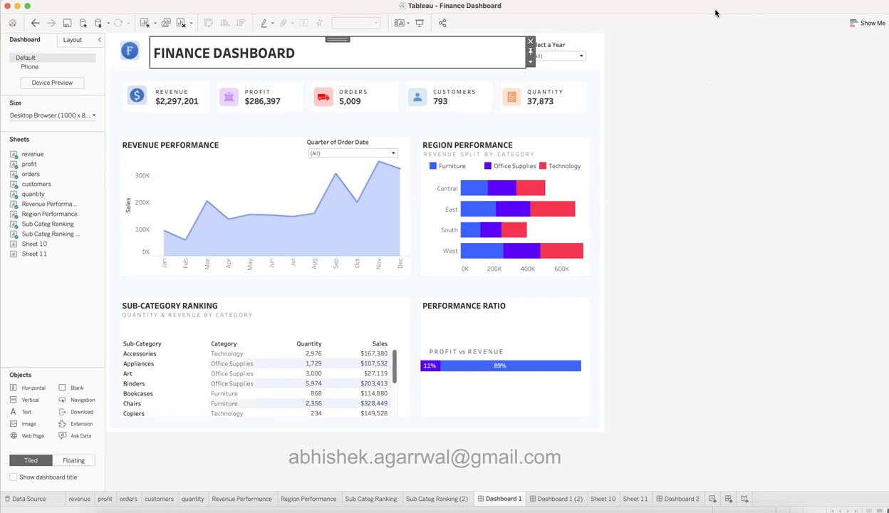
left_click(690, 137)
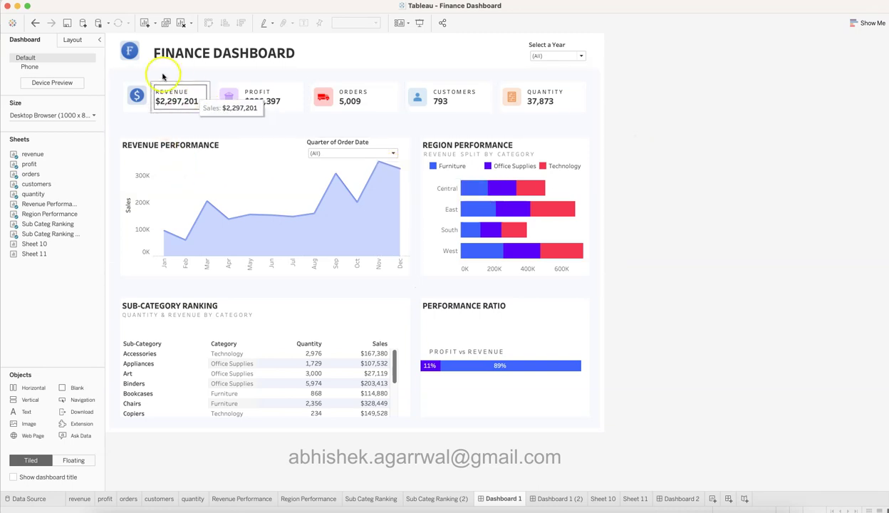
- Inspect the dashboard header's logo image, title text and Select a Year filter by selecting each object
left_click(263, 52)
left_click(113, 54)
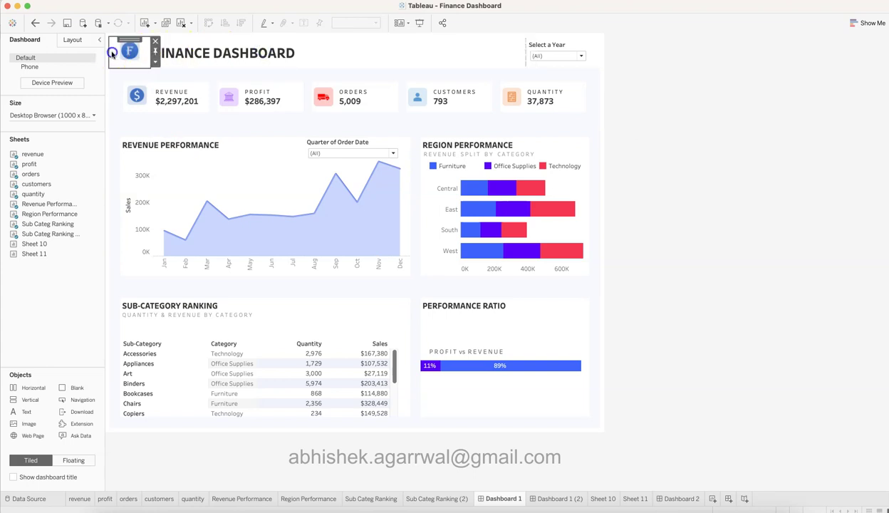
left_click(219, 51)
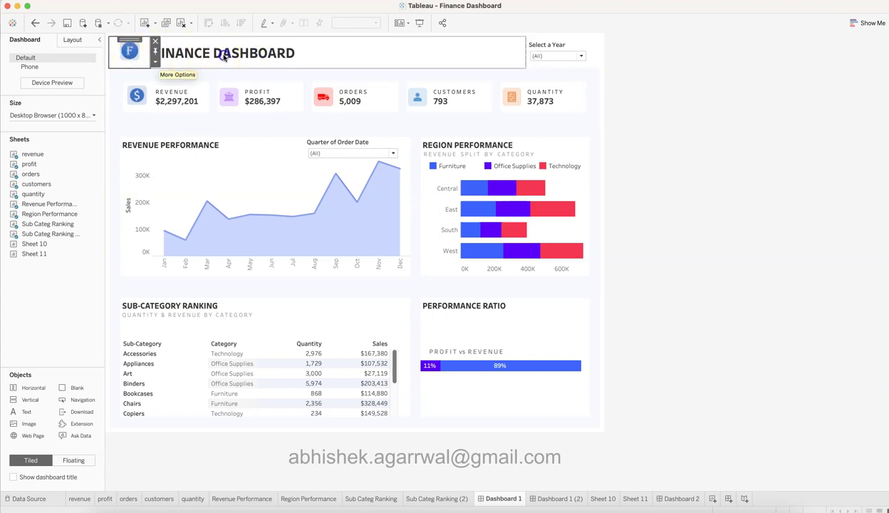
left_click(218, 54)
left_click(554, 45)
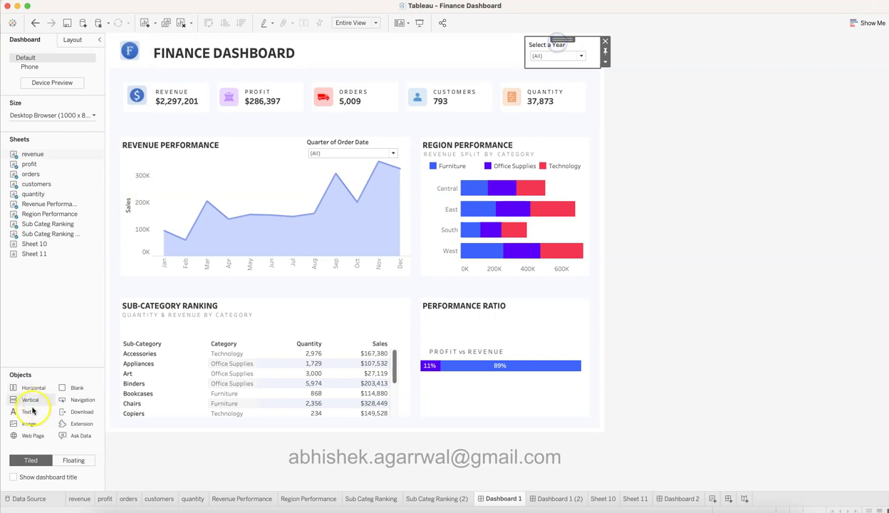
left_click(132, 51)
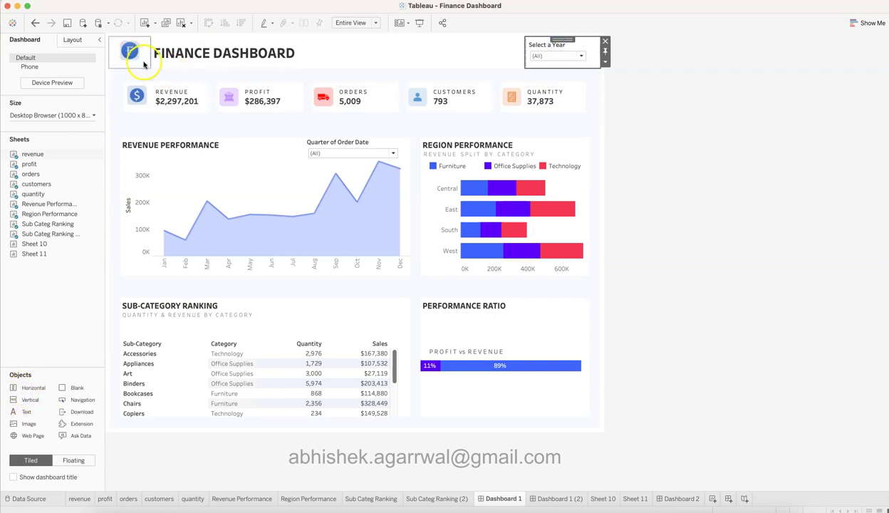
left_click(143, 63)
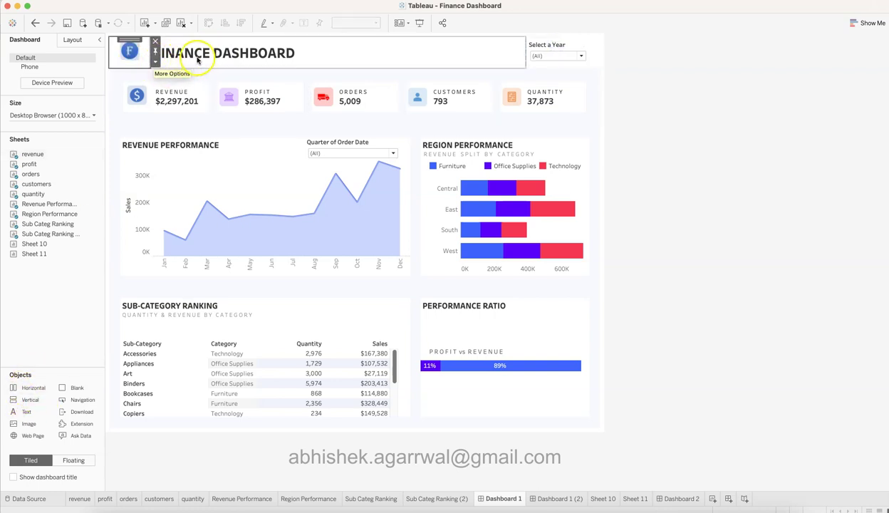
- Select the logo image, FINANCE DASHBOARD title and Select a Year filter in turn to show which object types form the header
left_click(145, 65)
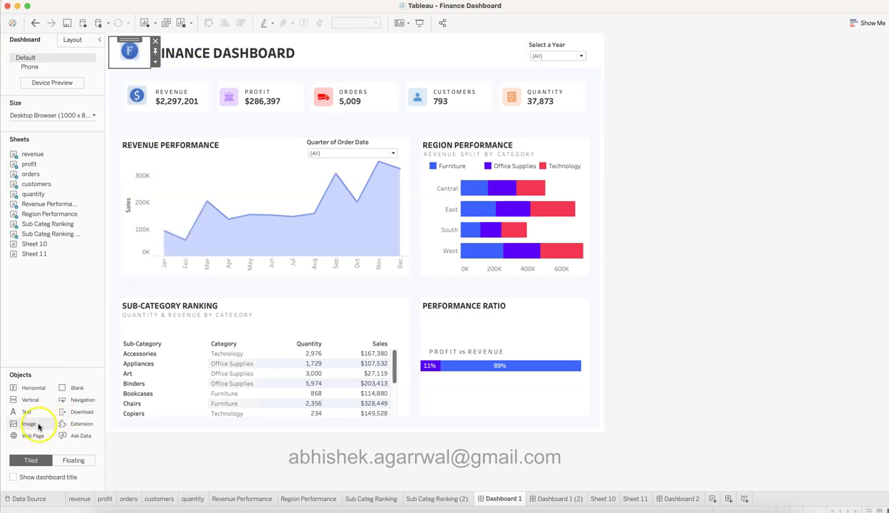
left_click(212, 57)
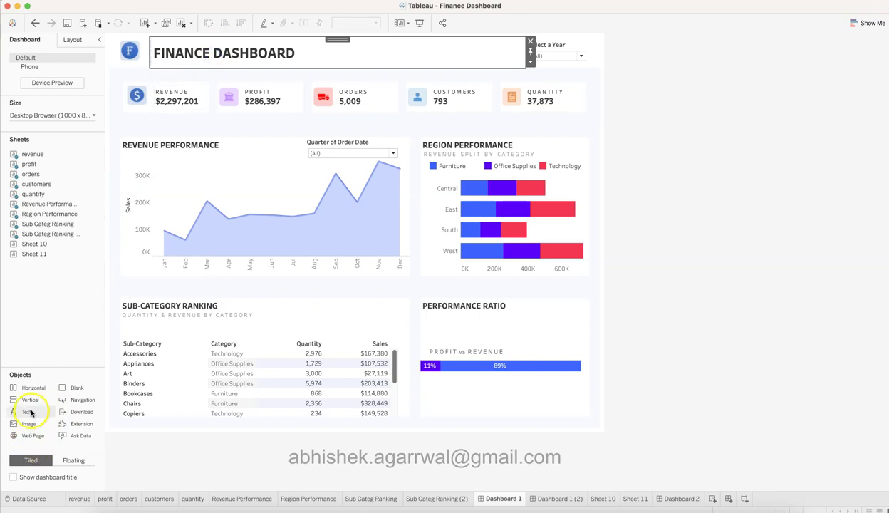
left_click(567, 43)
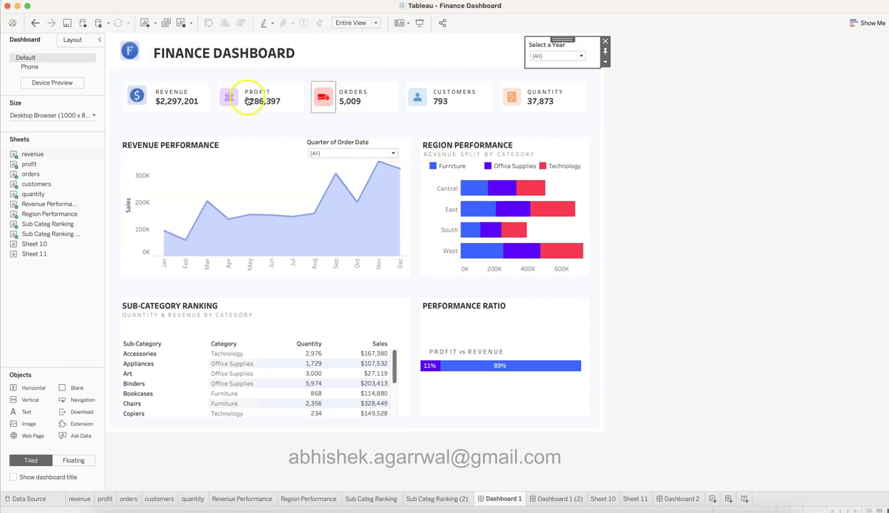
- Check which filters are available for the Revenue KPI sheet, including Year of Order Date, and clear the object selection
left_click(188, 87)
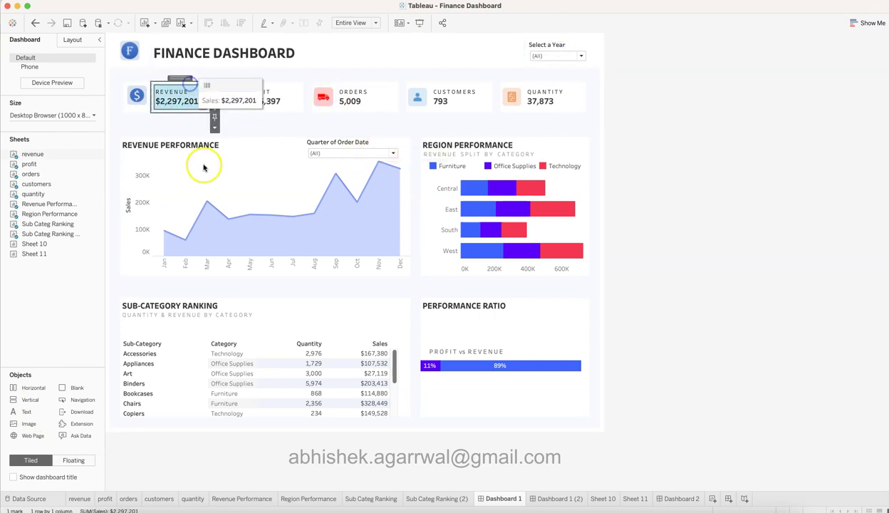
left_click(215, 129)
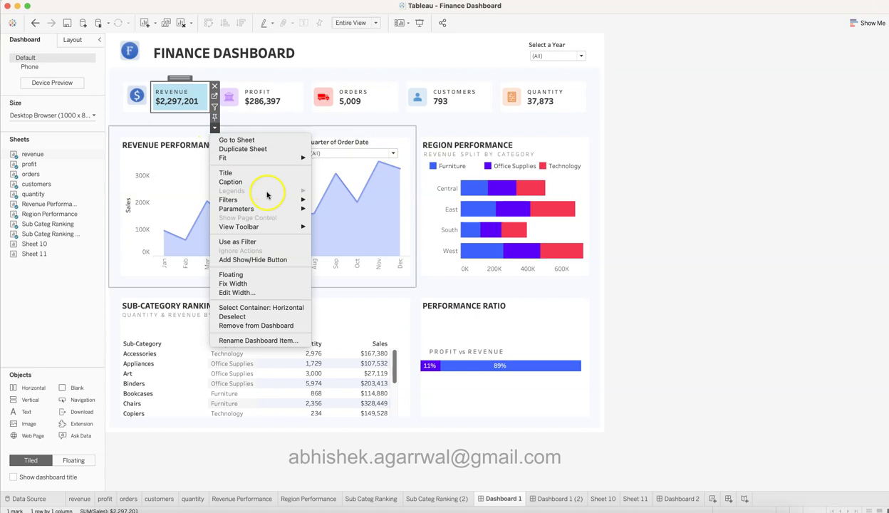
mouse_move(278, 200)
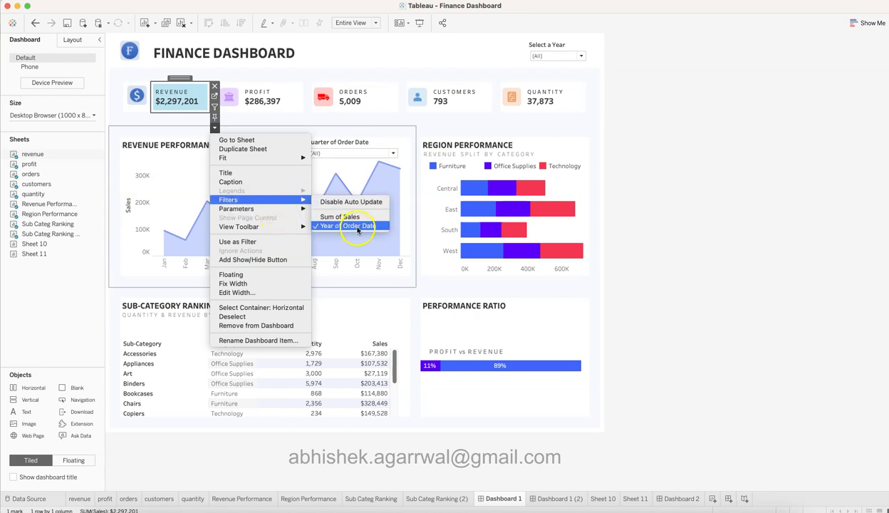
left_click(712, 192)
left_click(712, 192)
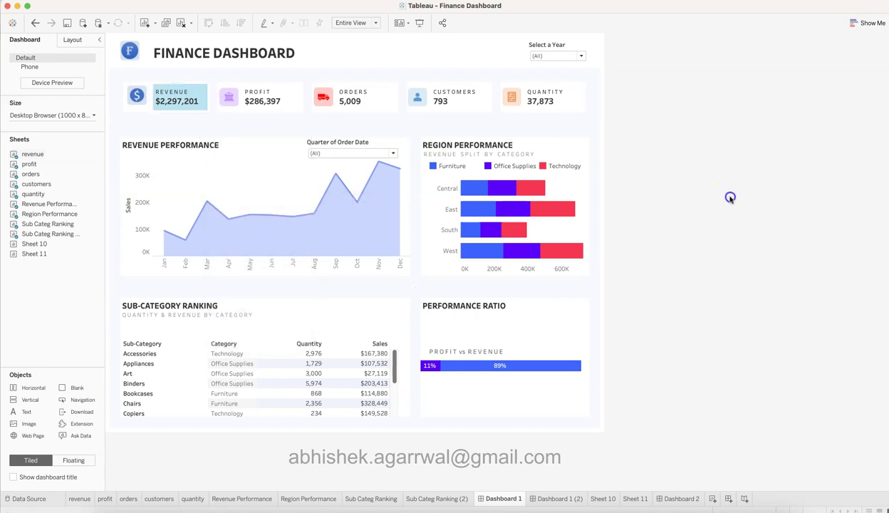
- Inspect the container that holds the KPI row and the nested container of the Revenue card
left_click(160, 76)
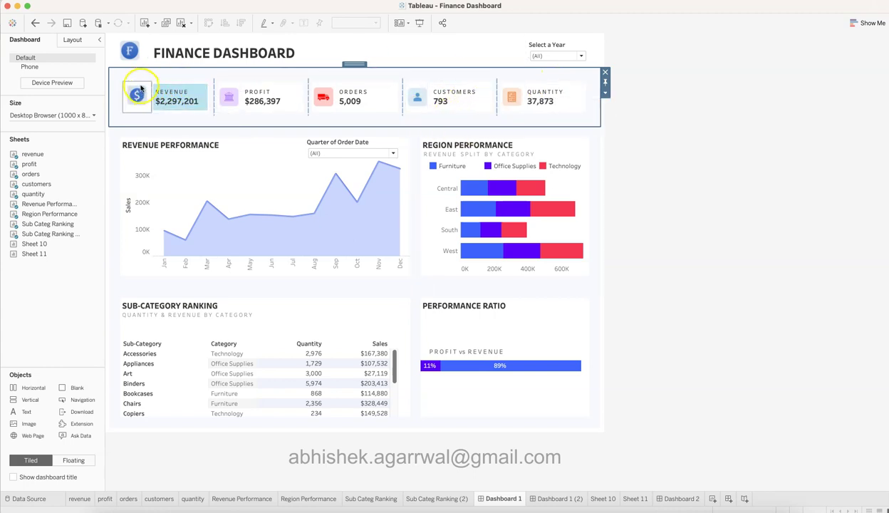
left_click(139, 85)
mouse_move(136, 78)
left_mouse_down()
mouse_move(140, 97)
mouse_move(170, 104)
mouse_move(137, 71)
left_mouse_up()
left_click(143, 82)
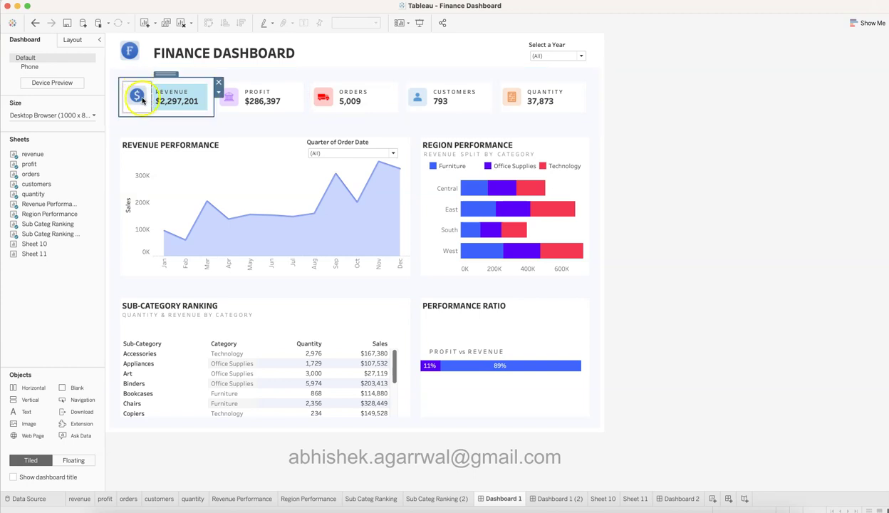
- Inspect the containers of the Profit, Orders, Customers and Quantity cards one by one, and clear the selection
left_click(263, 83)
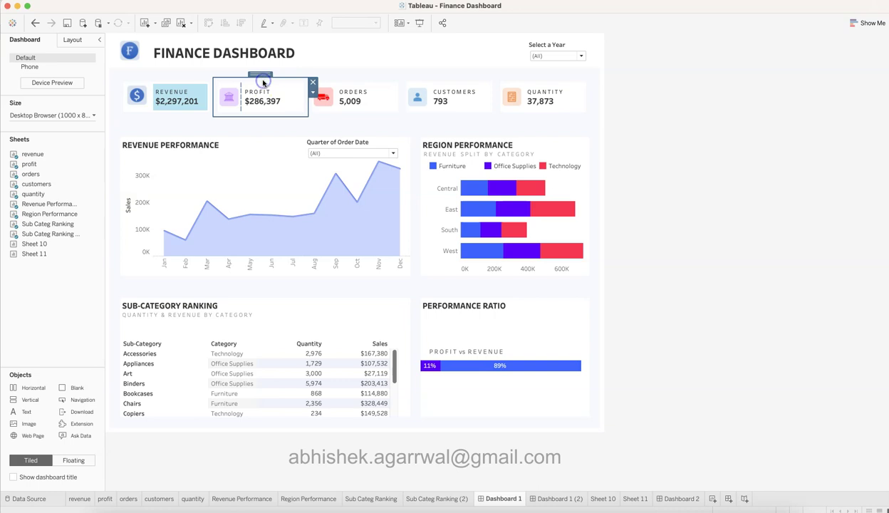
left_click(373, 83)
left_click(448, 80)
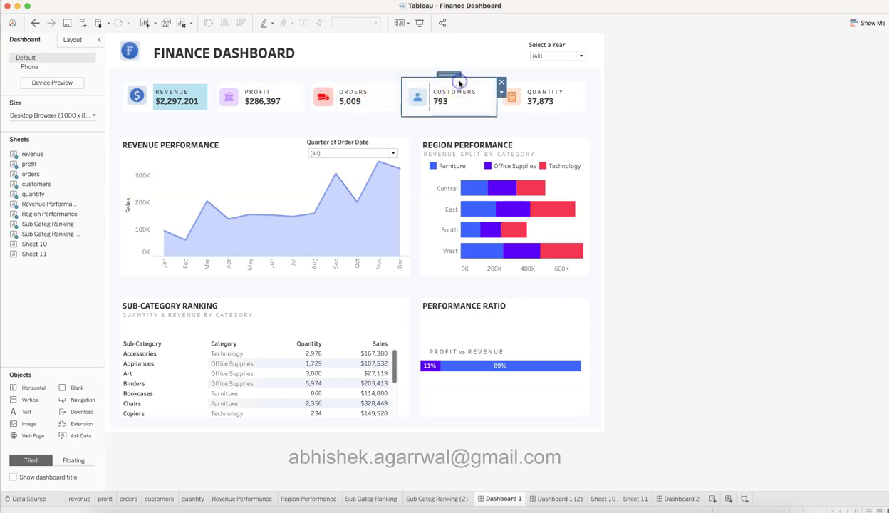
left_click(550, 80)
left_click(671, 131)
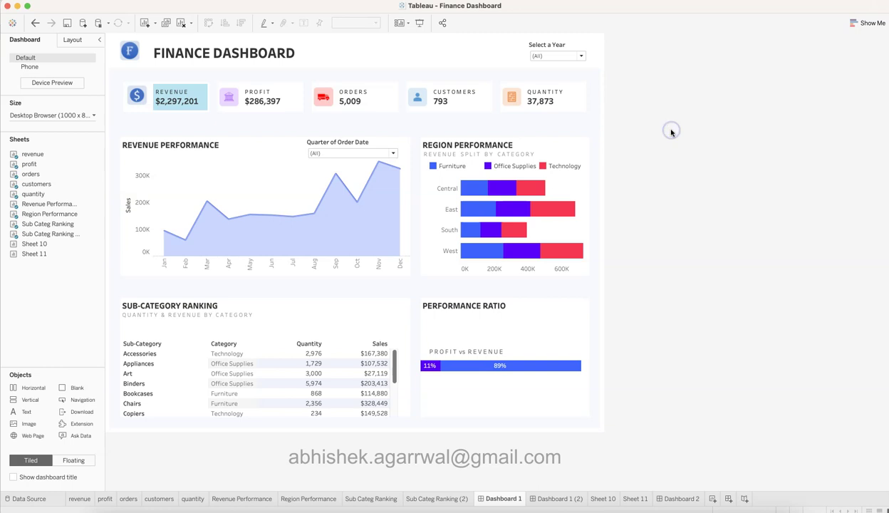
- Select the Revenue Performance, Region Performance, Sub-Category Ranking and Performance Ratio sheets to review their placement, and clear the selection
left_click(192, 133)
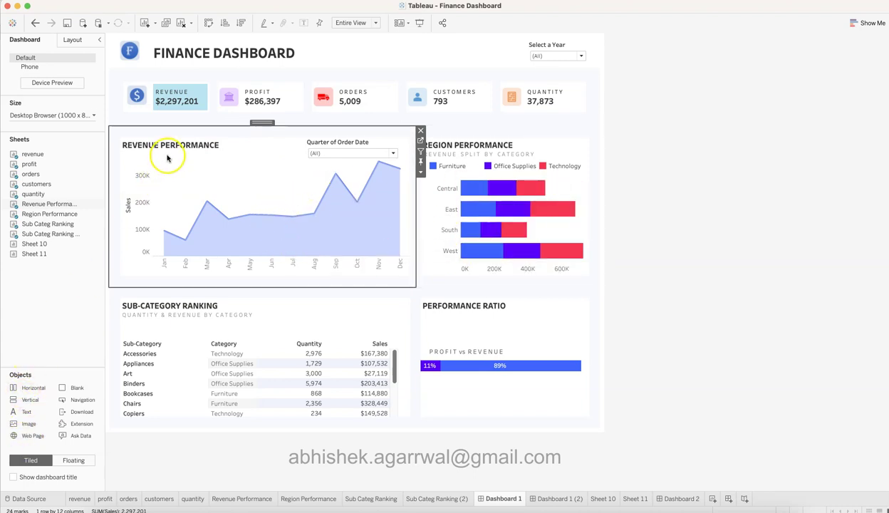
left_click(255, 193)
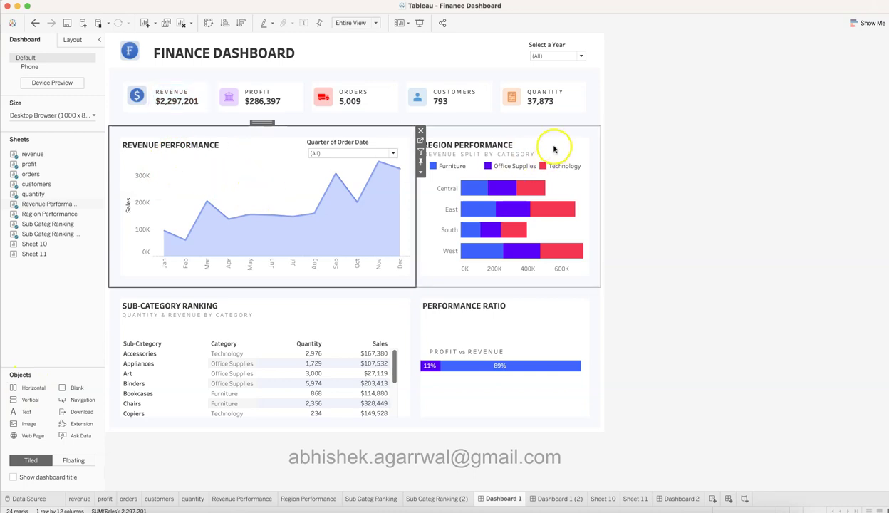
left_click(554, 146)
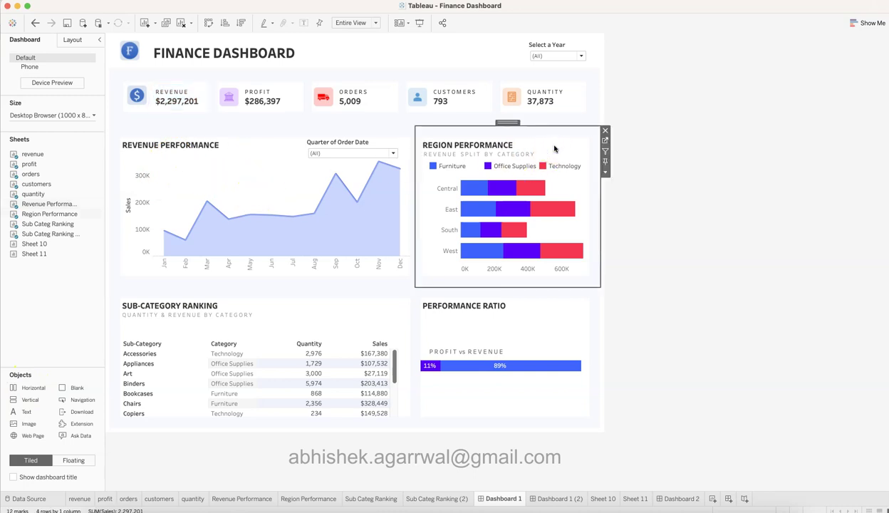
left_click(333, 308)
left_click(518, 310)
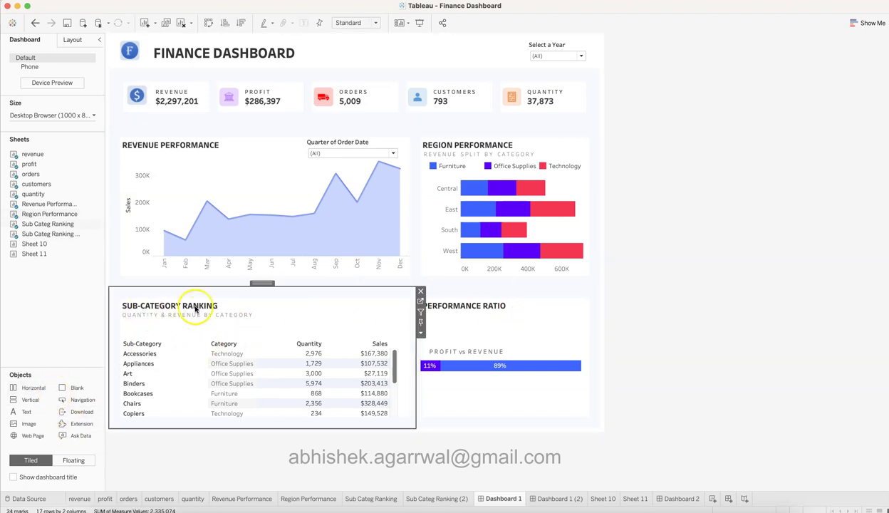
left_click(509, 311)
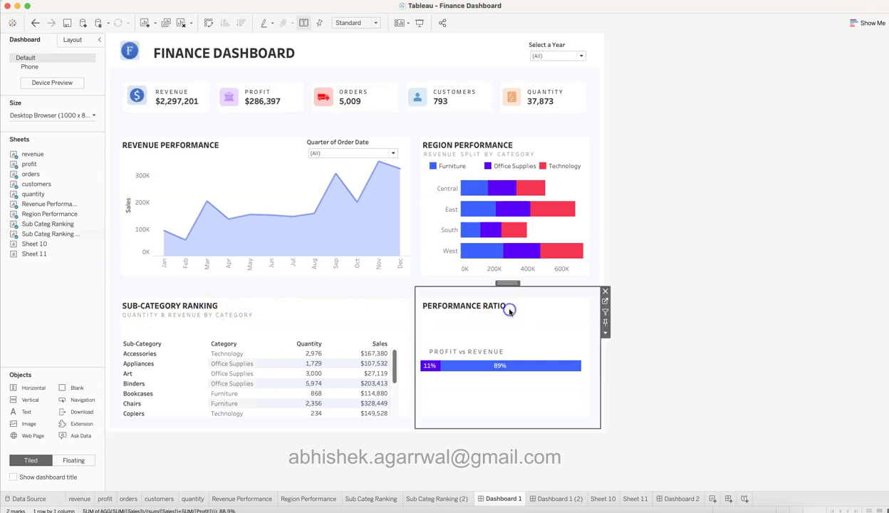
left_click(710, 312)
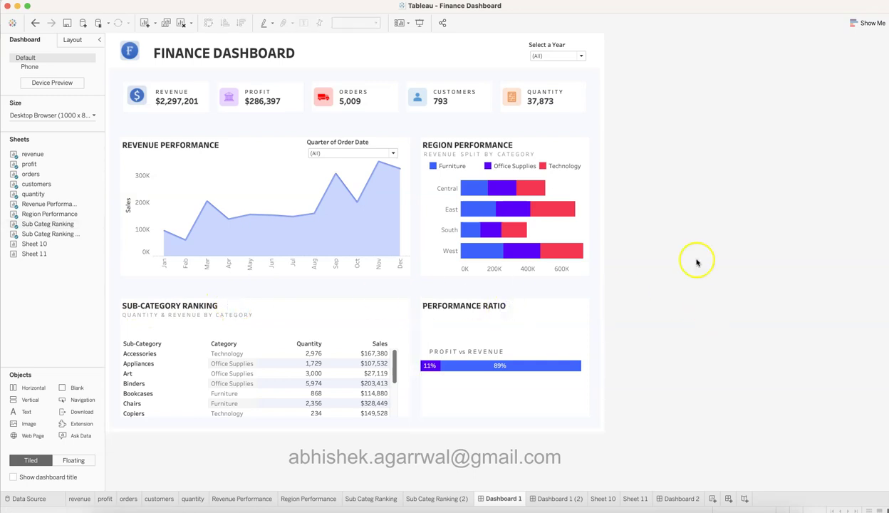
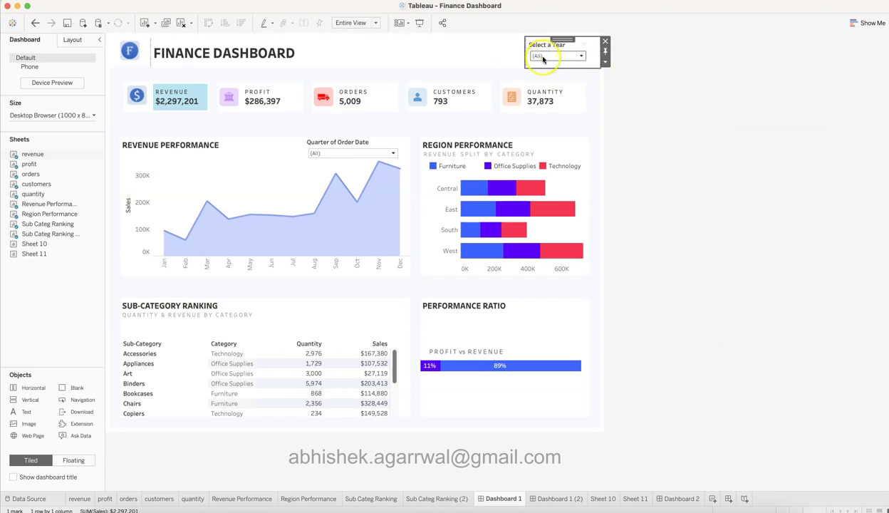
- View the value list of the Quarter of Order Date filter placed over the Revenue Performance chart, and close it
left_click(310, 174)
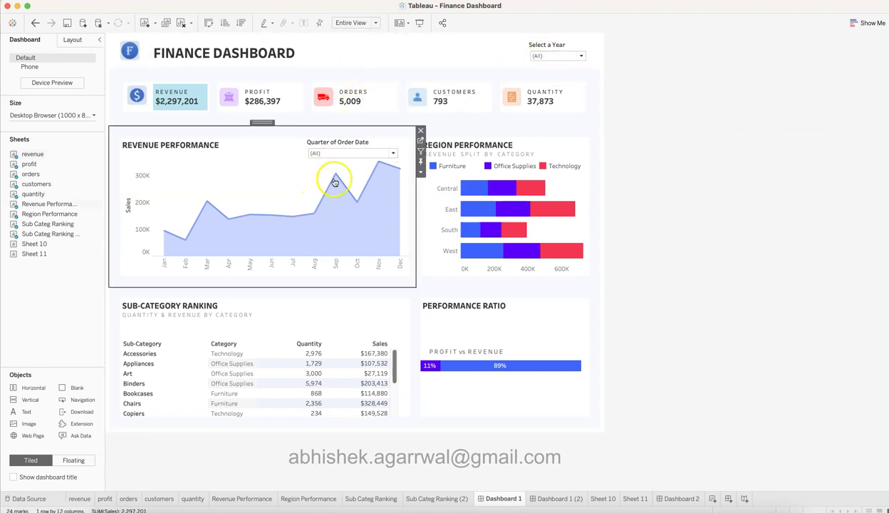
left_click(365, 153)
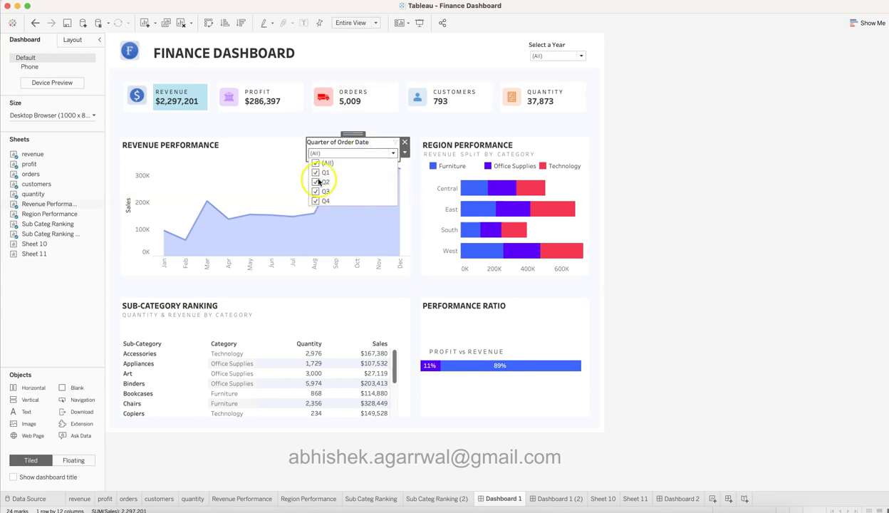
left_click(299, 195)
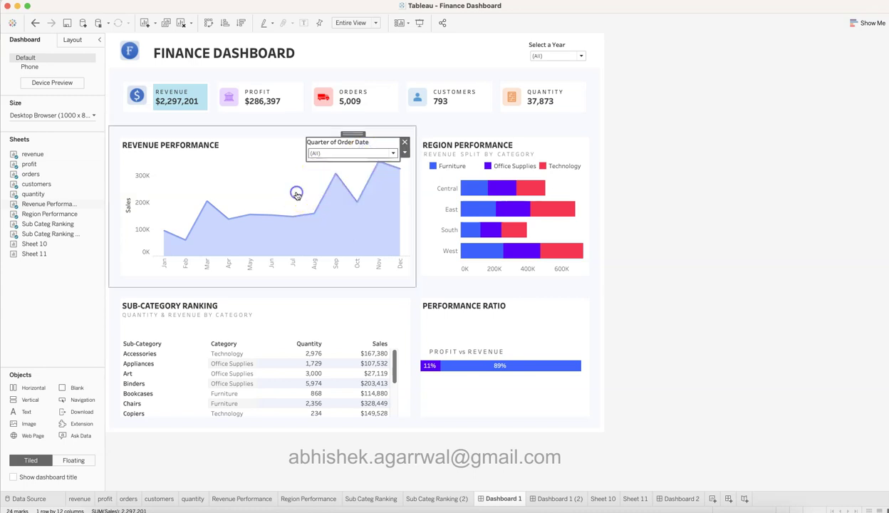
left_click(404, 152)
left_click(273, 196)
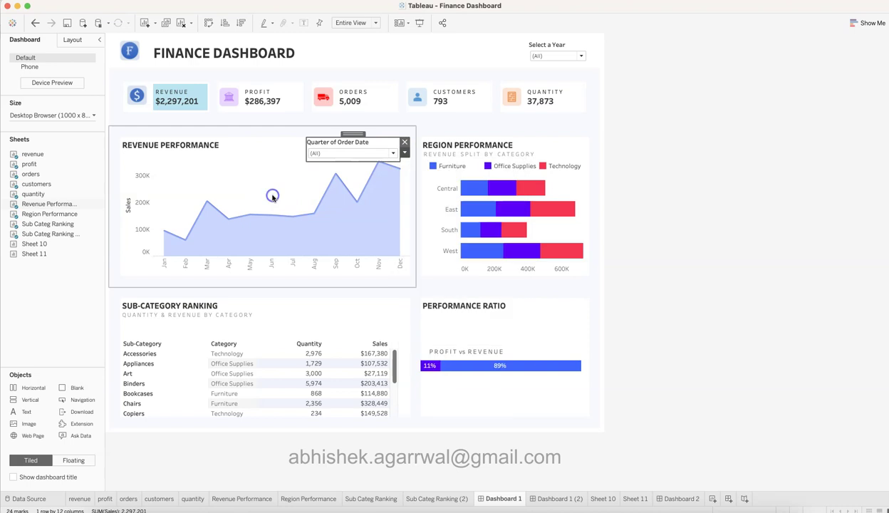
left_click(240, 181)
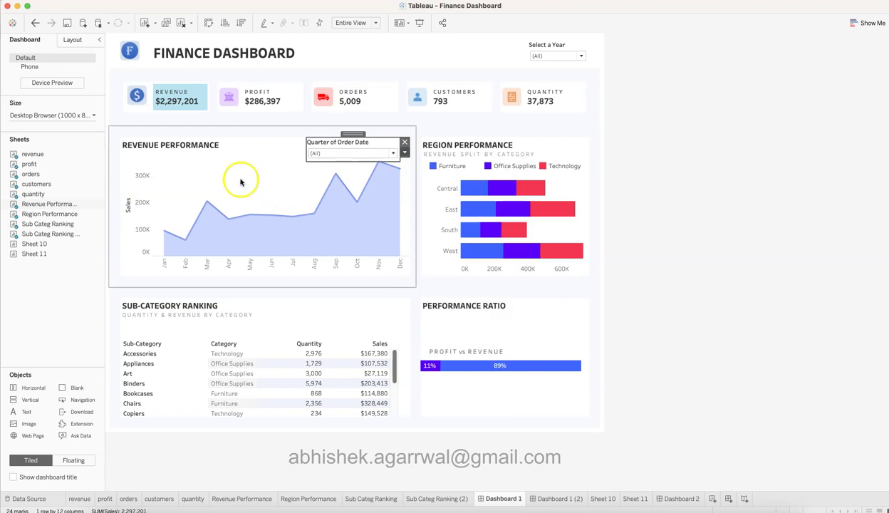
left_click(405, 194)
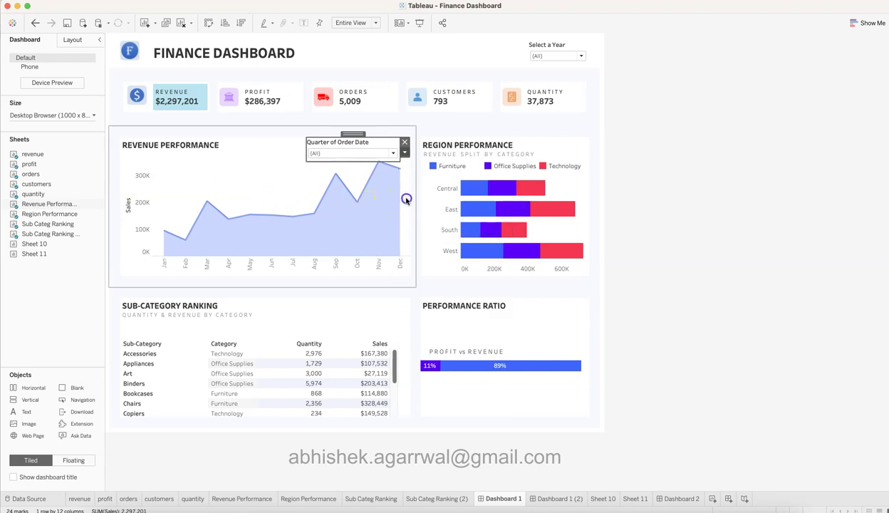
left_click(326, 191)
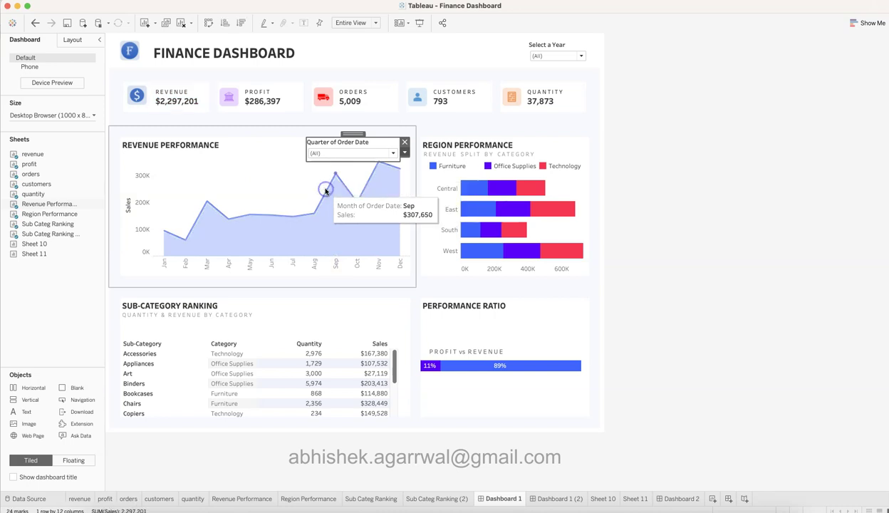
left_click(287, 176)
- Check which filters can be shown for the Revenue Performance chart, including Quarter of Order Date, without changing any
left_click(393, 129)
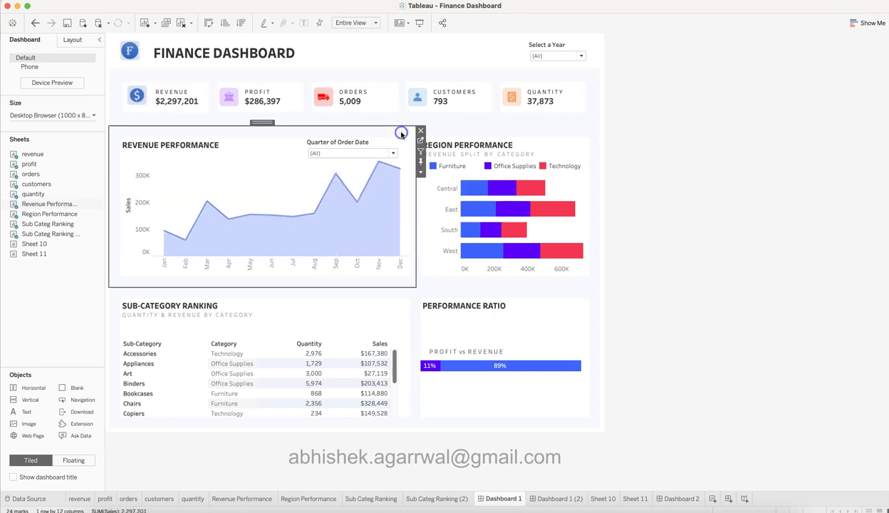
left_click(422, 172)
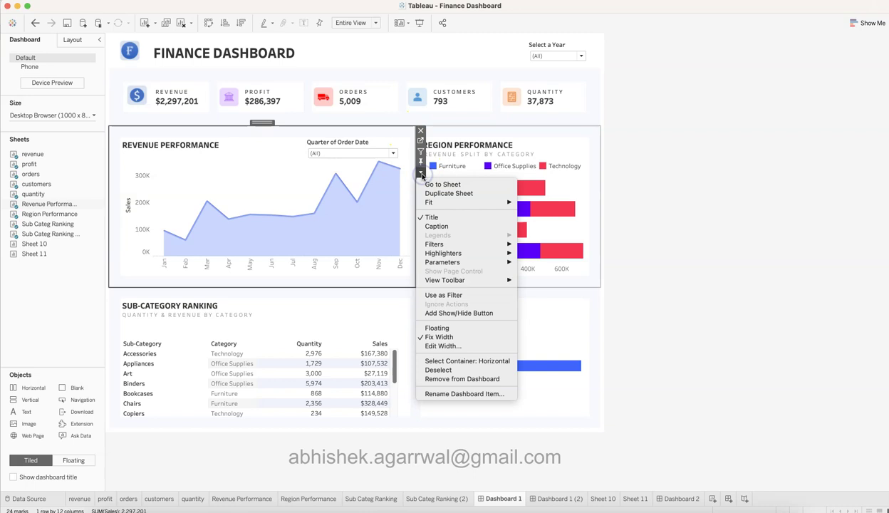
mouse_move(463, 246)
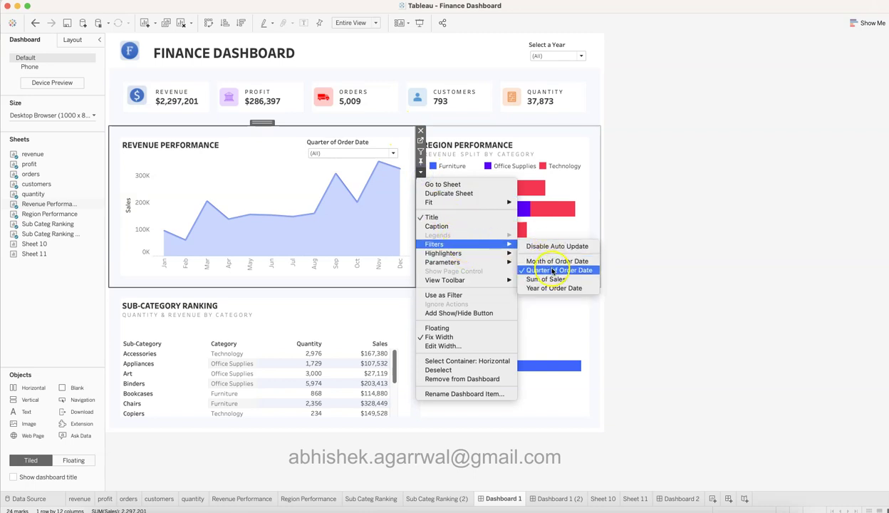
left_click(666, 246)
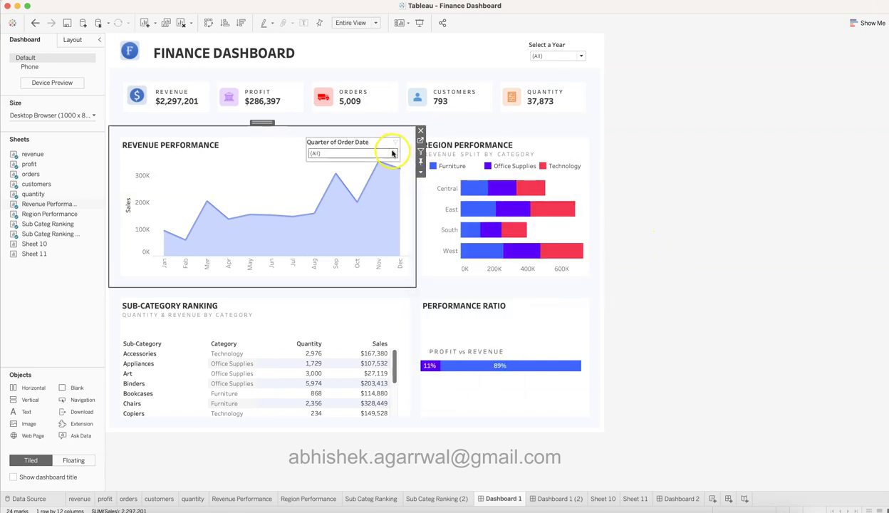
- Review the quarter choices in the Quarter of Order Date filter again, and clear the dashboard selection
left_click(393, 153)
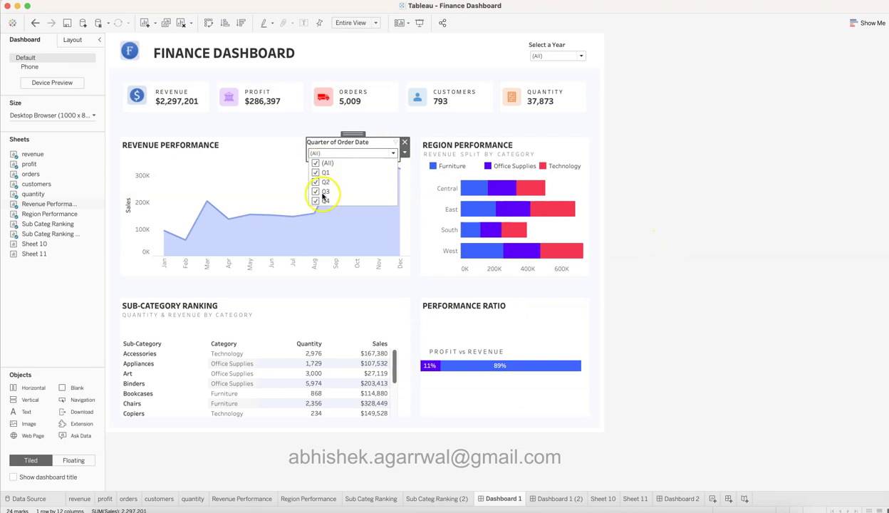
left_click(644, 231)
left_click(643, 232)
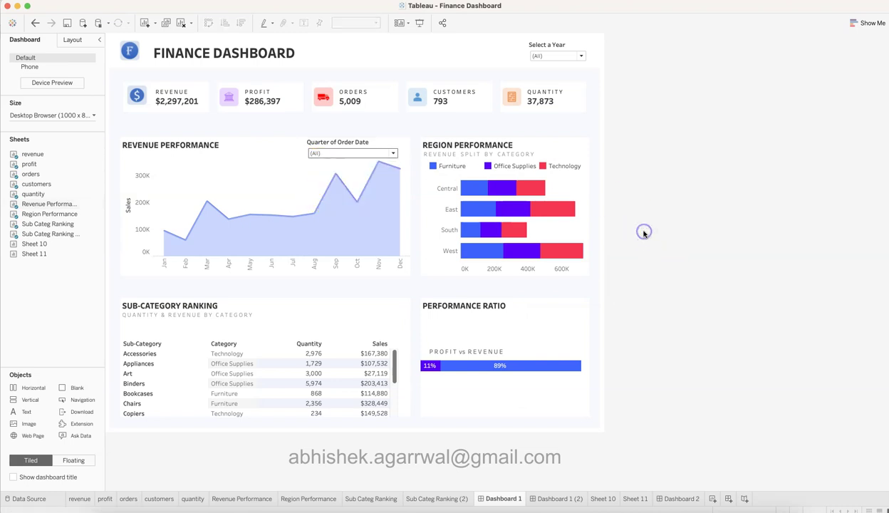
- Display the layout settings of the Revenue Performance chart to examine its position, size and padding
left_click(550, 365)
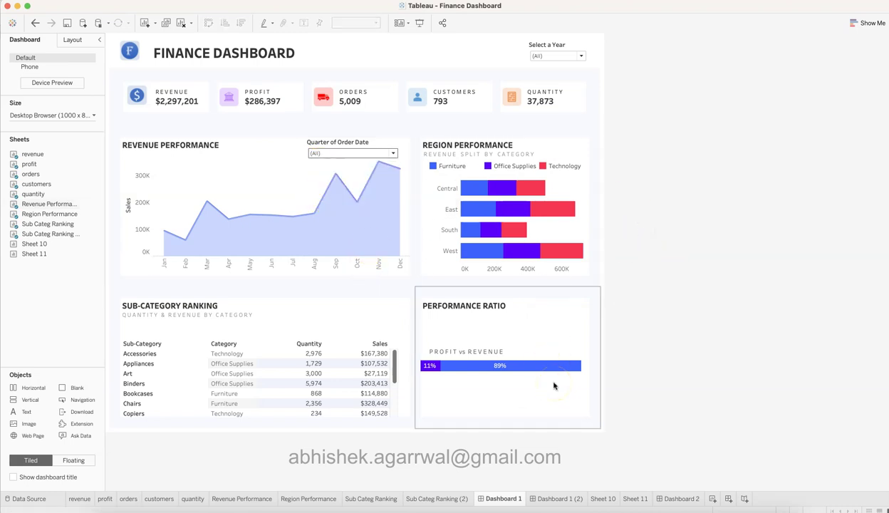
left_click(79, 40)
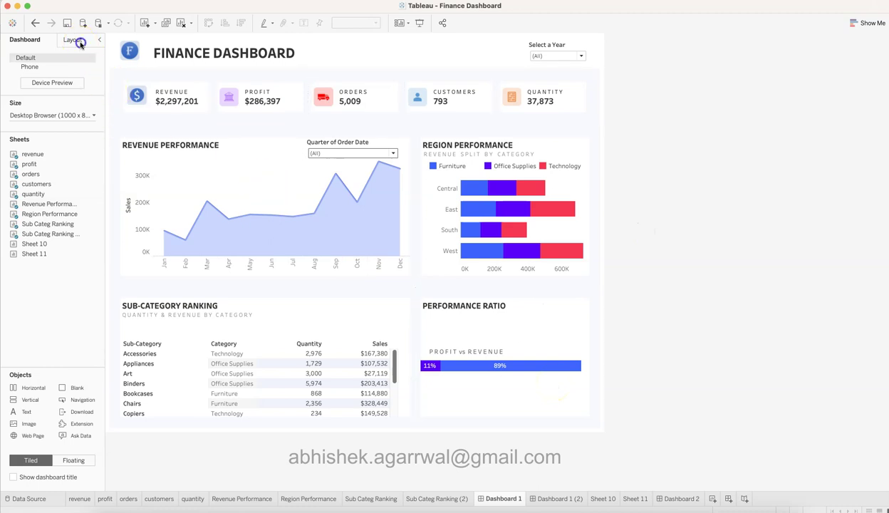
left_click(196, 145)
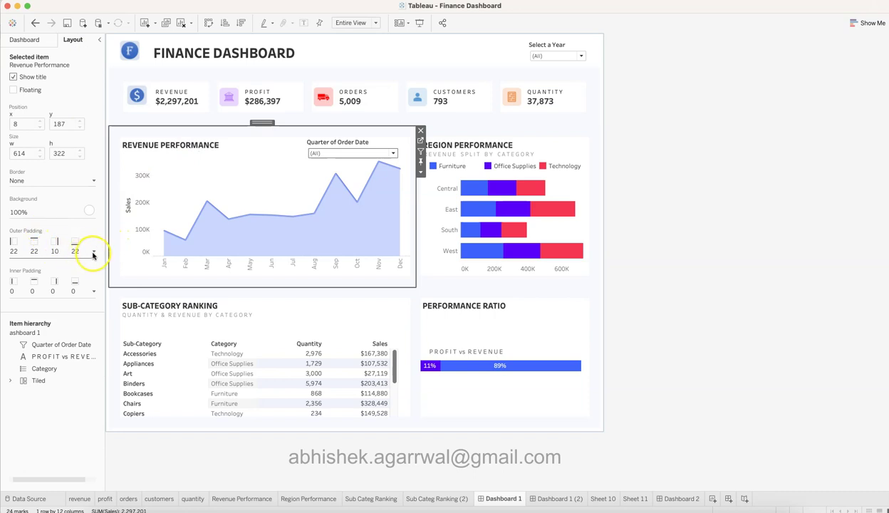
- Examine the per-side outer padding of the Revenue Performance chart and of the KPI card containers from Revenue through Quantity
left_click(94, 253)
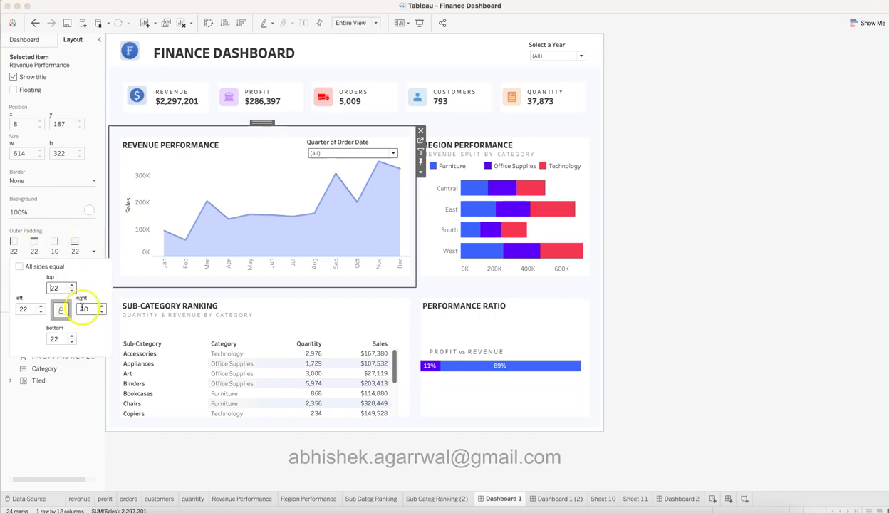
left_click(174, 80)
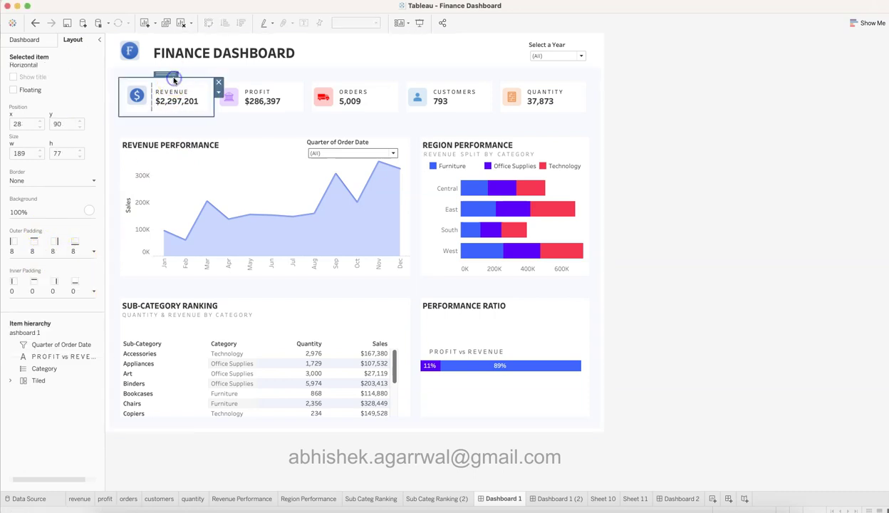
left_click(286, 79)
left_click(356, 78)
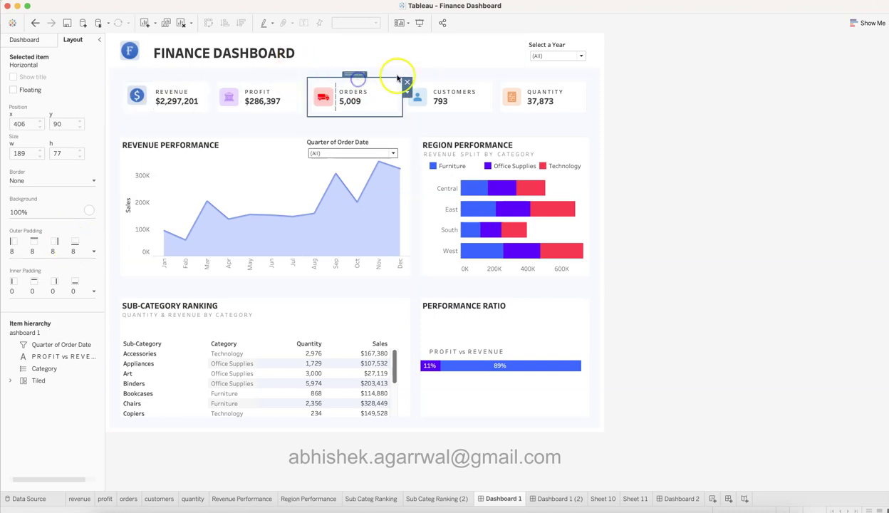
left_click(443, 80)
left_click(502, 78)
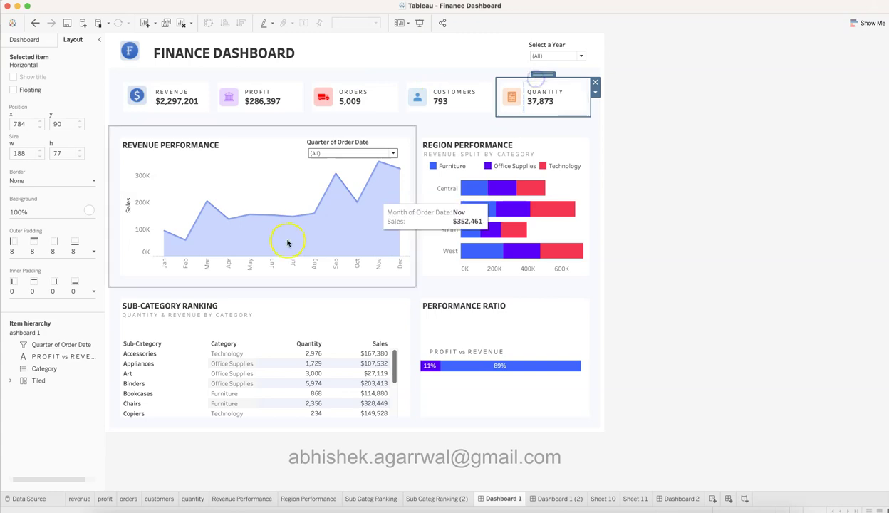
- Compare the outer padding of the Revenue Performance, Region Performance, Sub-Category Ranking and Performance Ratio charts, and clear the dashboard selection
left_click(260, 147)
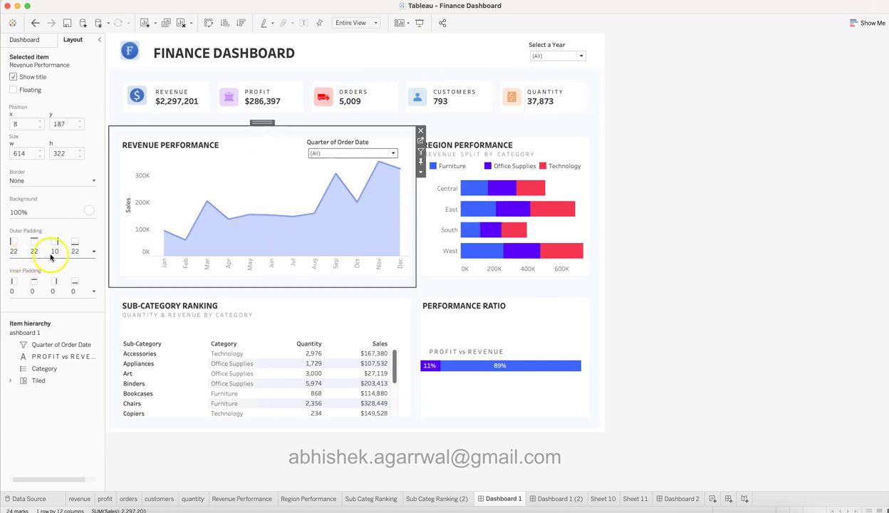
left_click(447, 130)
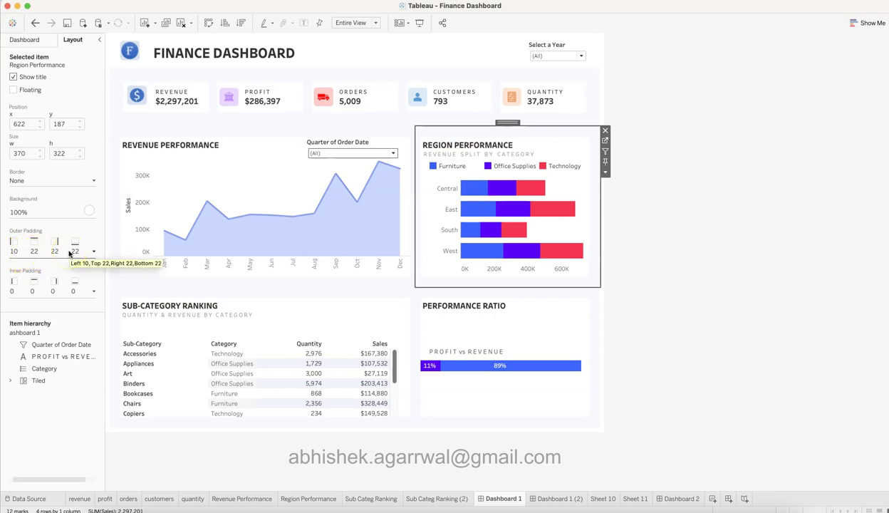
left_click(209, 302)
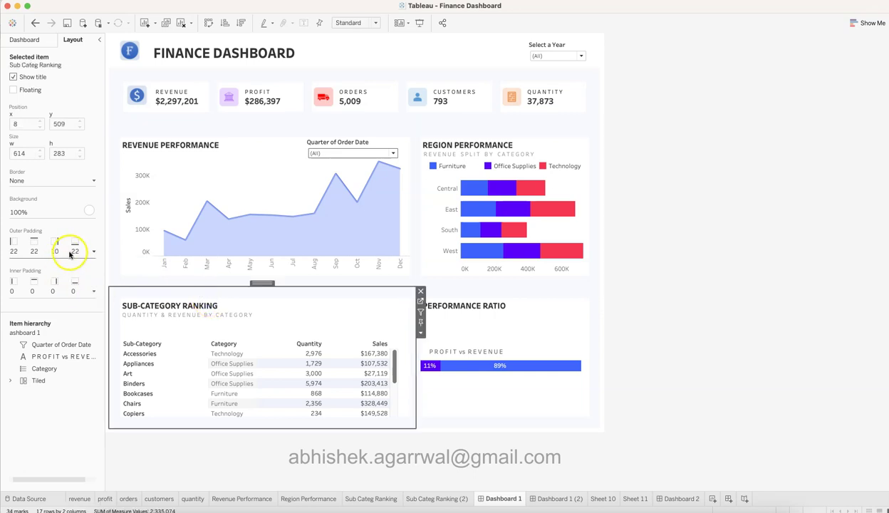
left_click(502, 292)
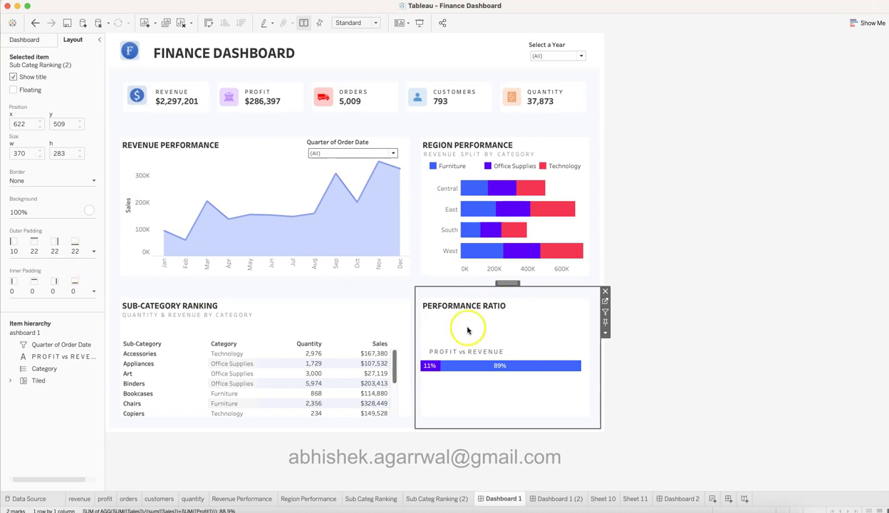
left_click(707, 298)
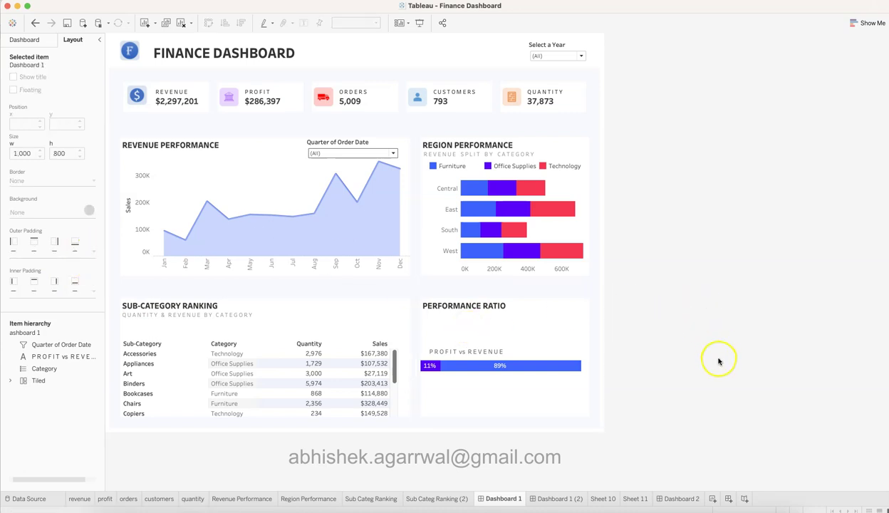